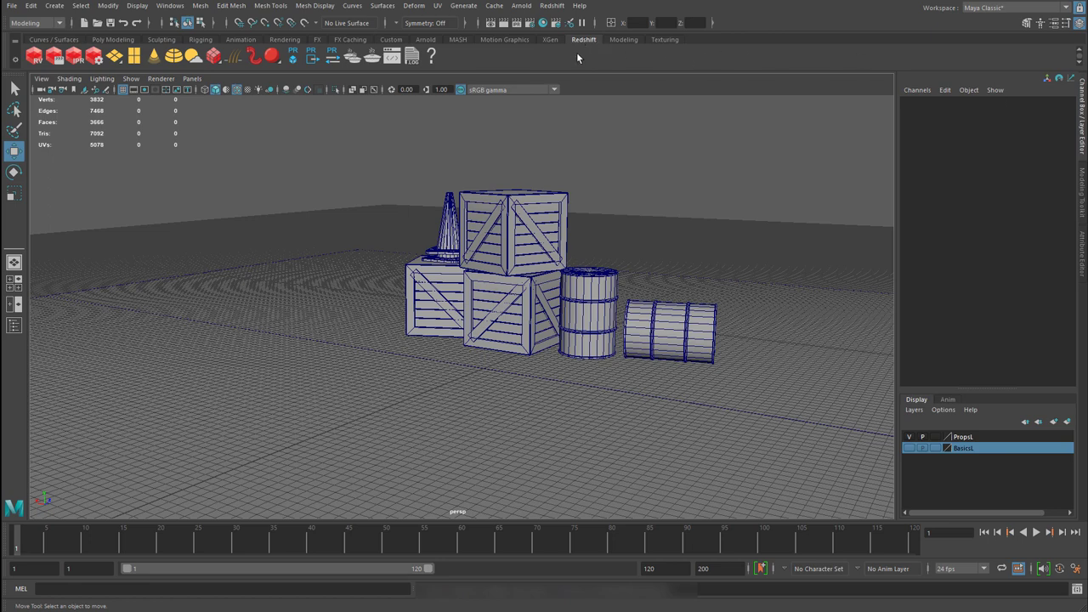
Step: Create a Redshift dome light, move it to Translate Z -349.879, and scale it uniformly to 13.957
left_click(174, 57)
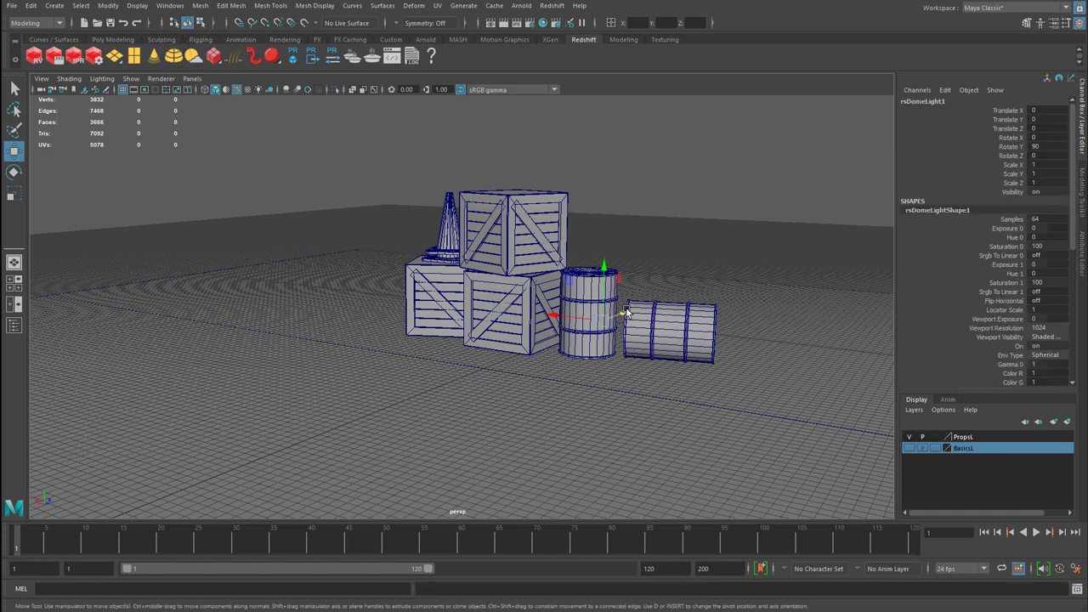
left_click_drag(513, 375, 512, 363)
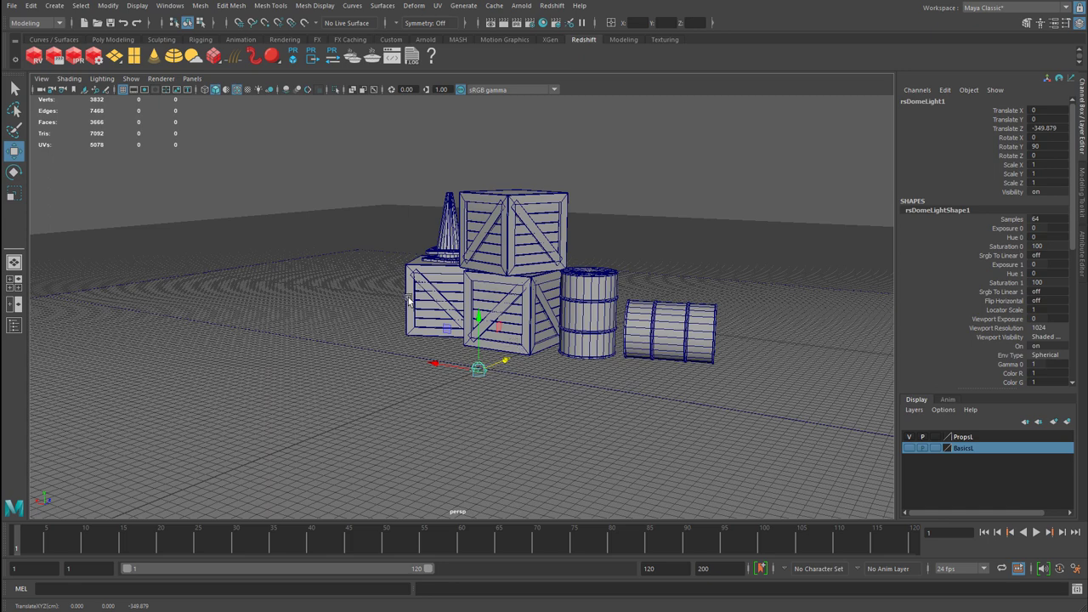
key("r")
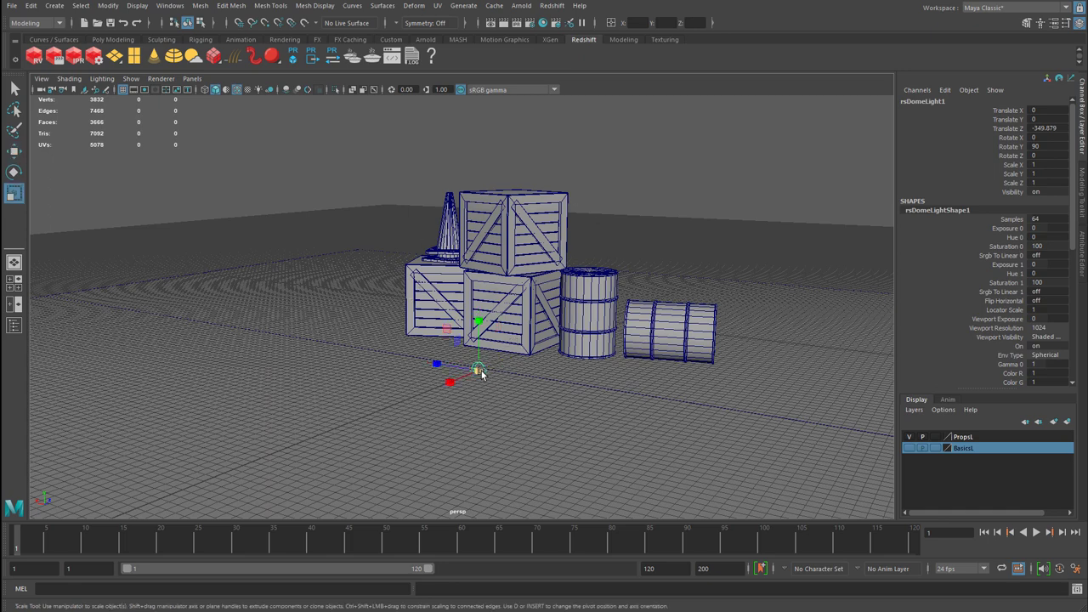
left_click_drag(479, 371, 674, 382)
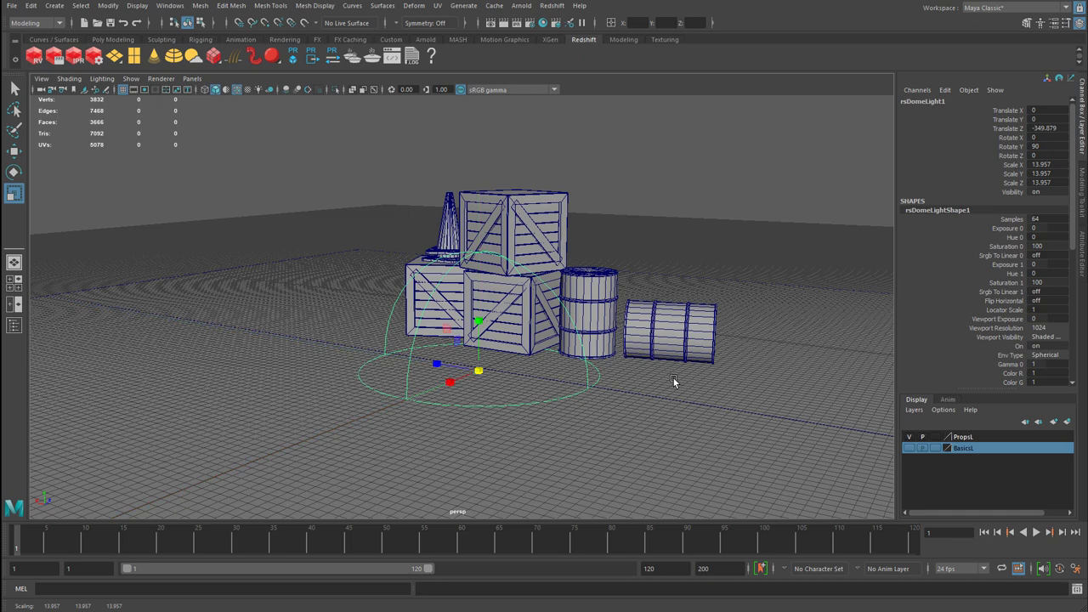
Step: Show rsDomeLightShape1's full attributes, scrolled to the General section with the Dome Map empty
left_click(1084, 247)
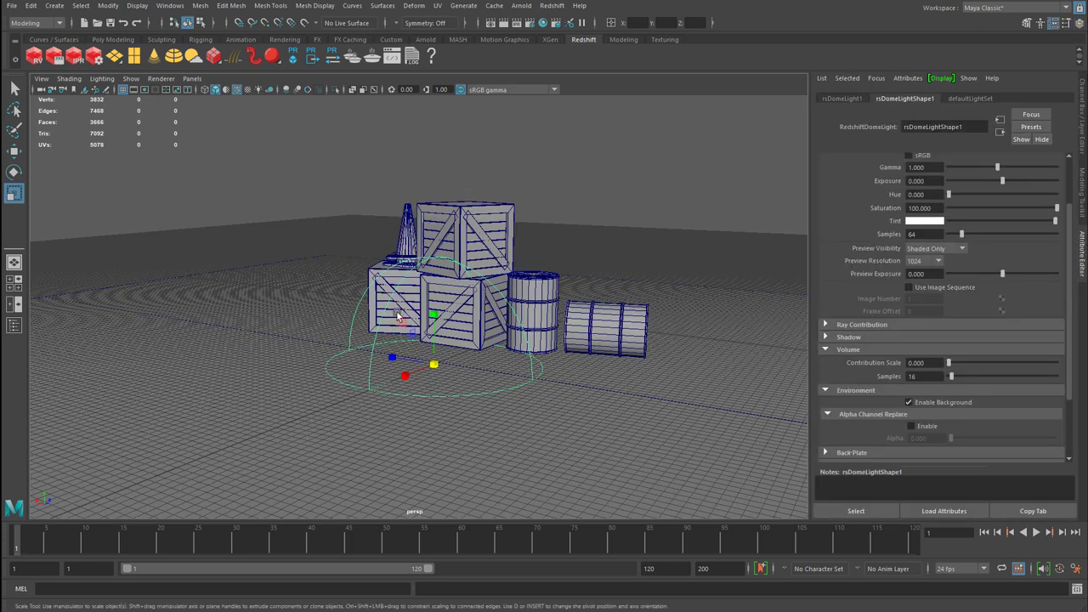
scroll(1007, 205, "up", 2)
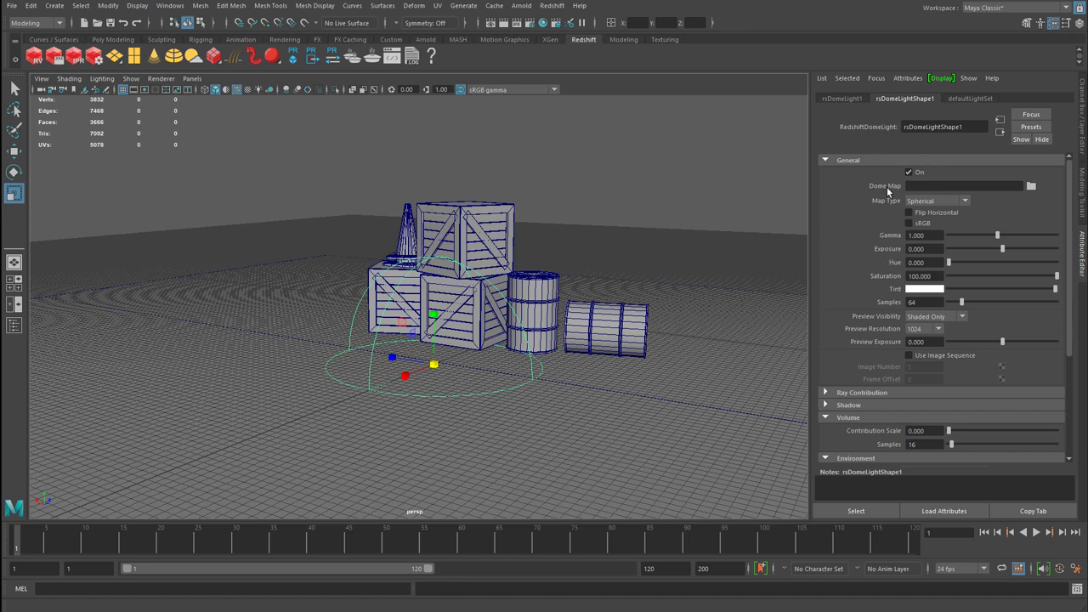
left_click(1031, 186)
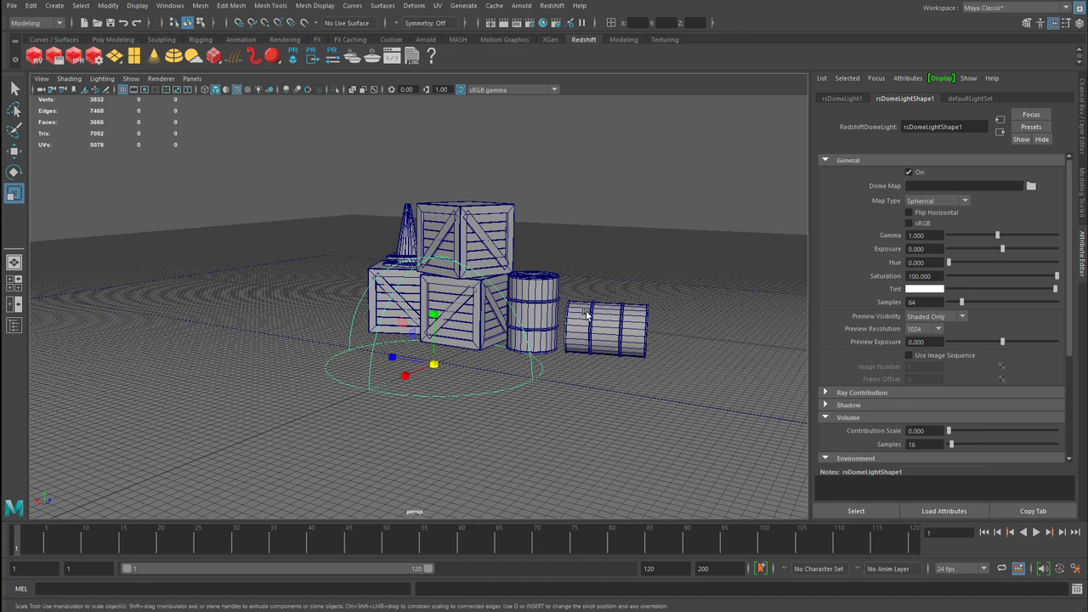
Step: Render the crates in Redshift Render View, lit only by the plain white dome
left_click(34, 55)
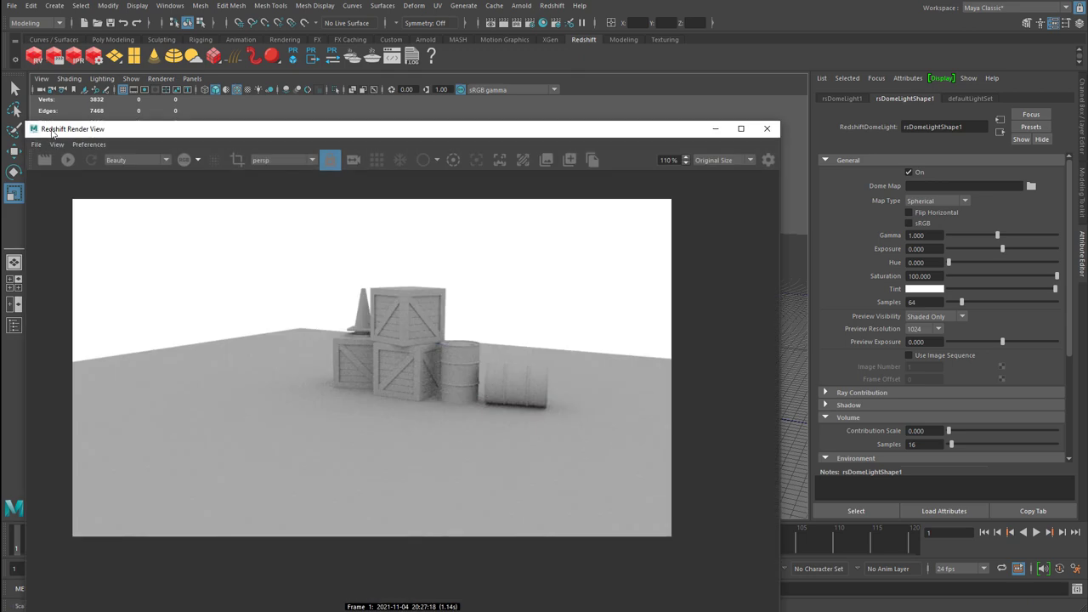
left_click(44, 160)
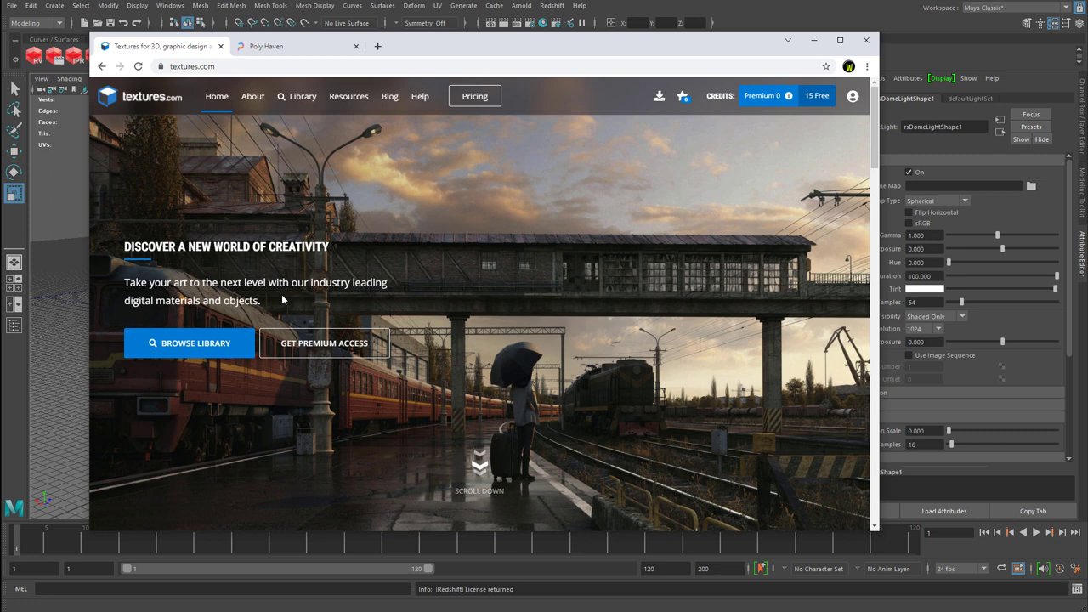
Step: Browse the HDR Spheres category in the textures.com library
left_click(302, 102)
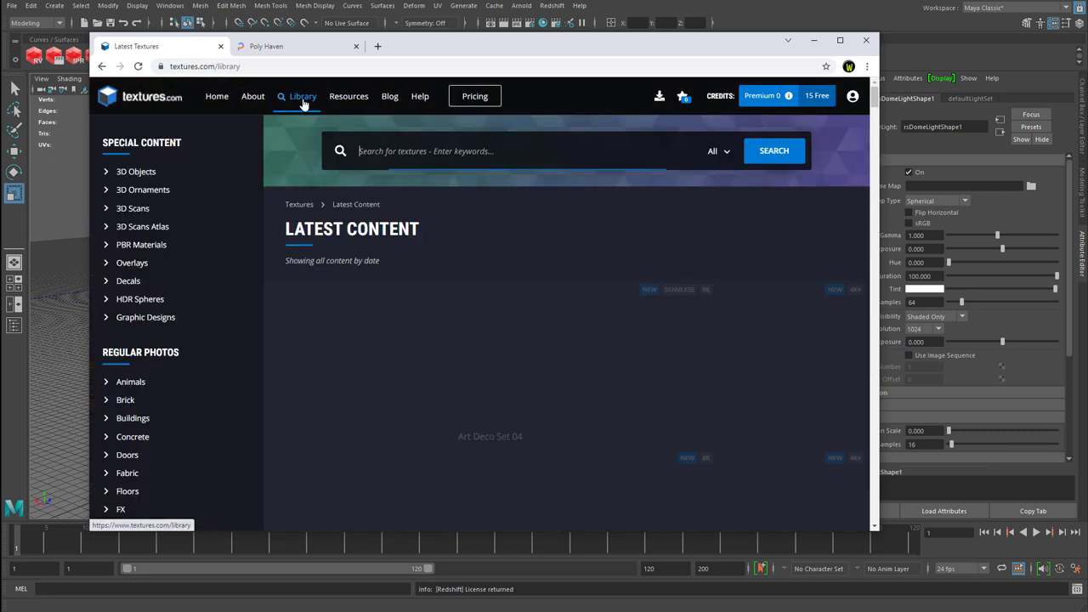
left_click(138, 305)
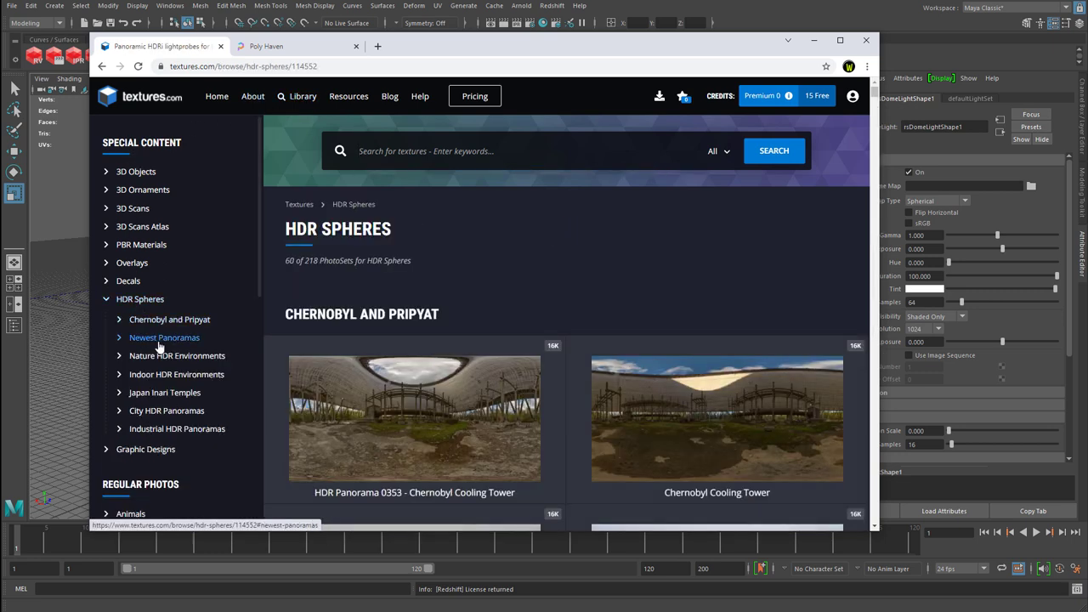
scroll(382, 358, "down", 2)
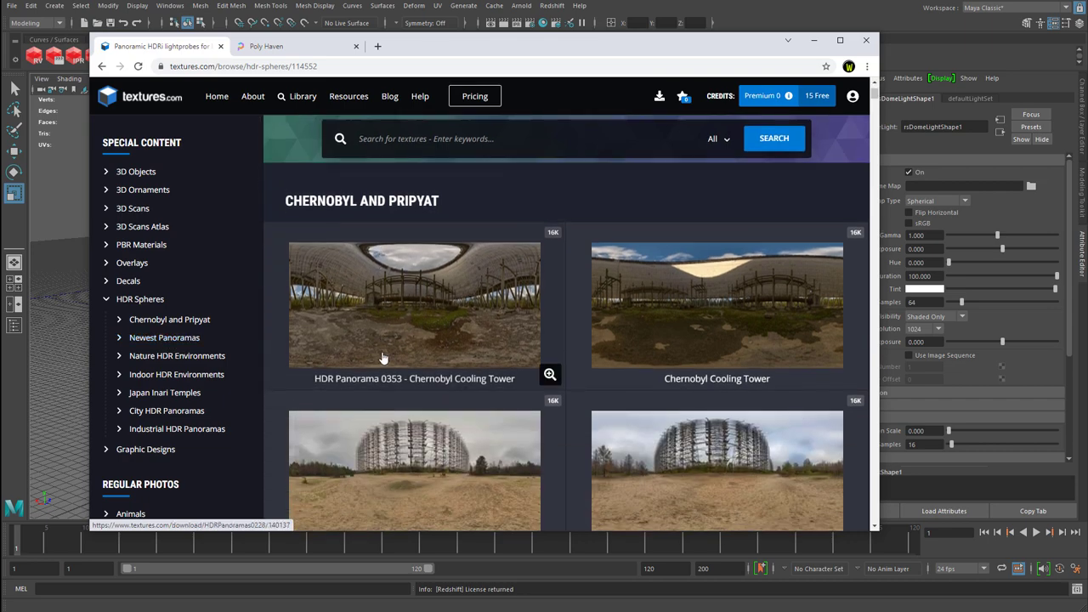
scroll(382, 358, "down", 15)
scroll(434, 363, "down", 15)
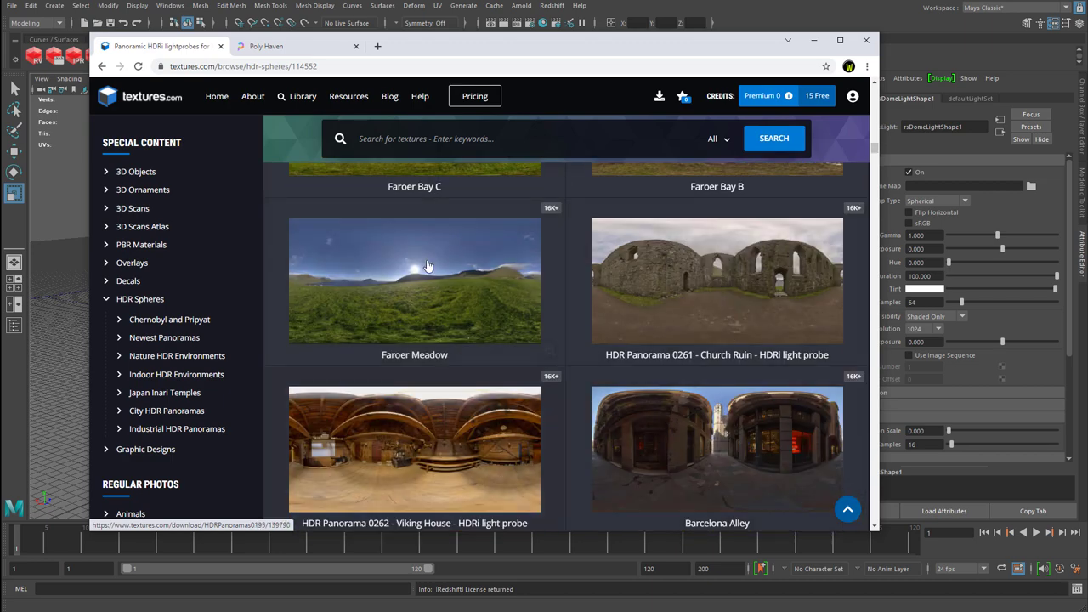
Step: Review the Faroer Meadow panorama's download sizes, then go to the Poly Haven tab
left_click(465, 328)
scroll(465, 328, "down", 3)
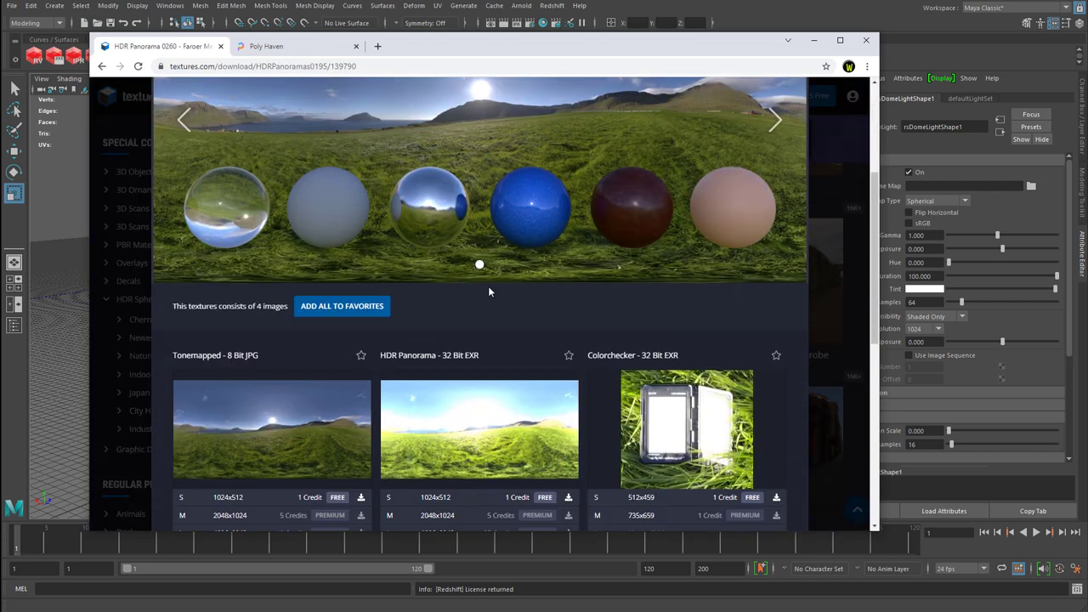
scroll(429, 262, "down", 1)
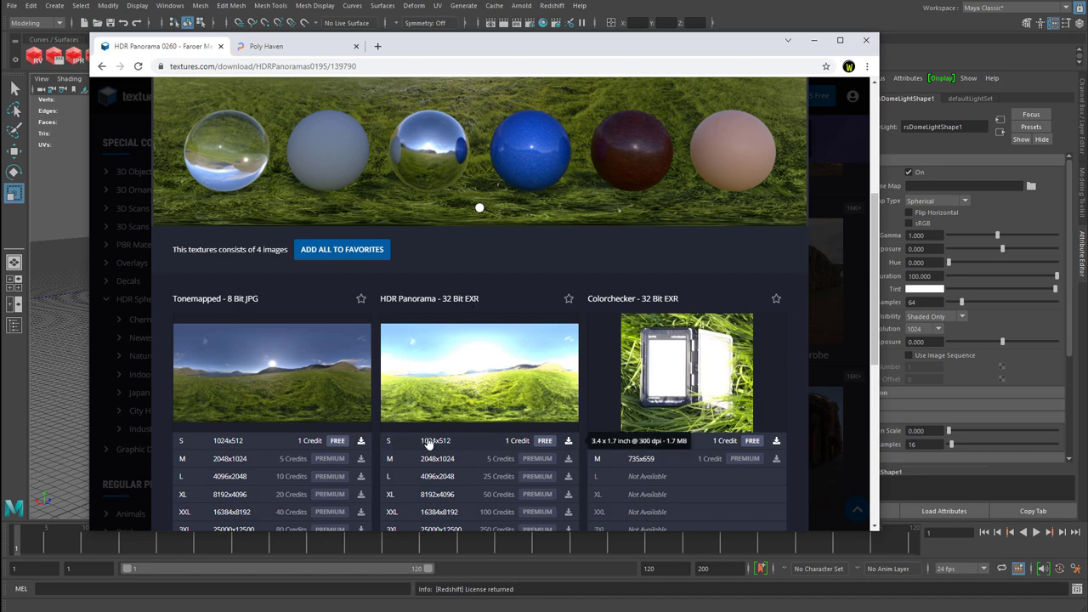
left_click(285, 47)
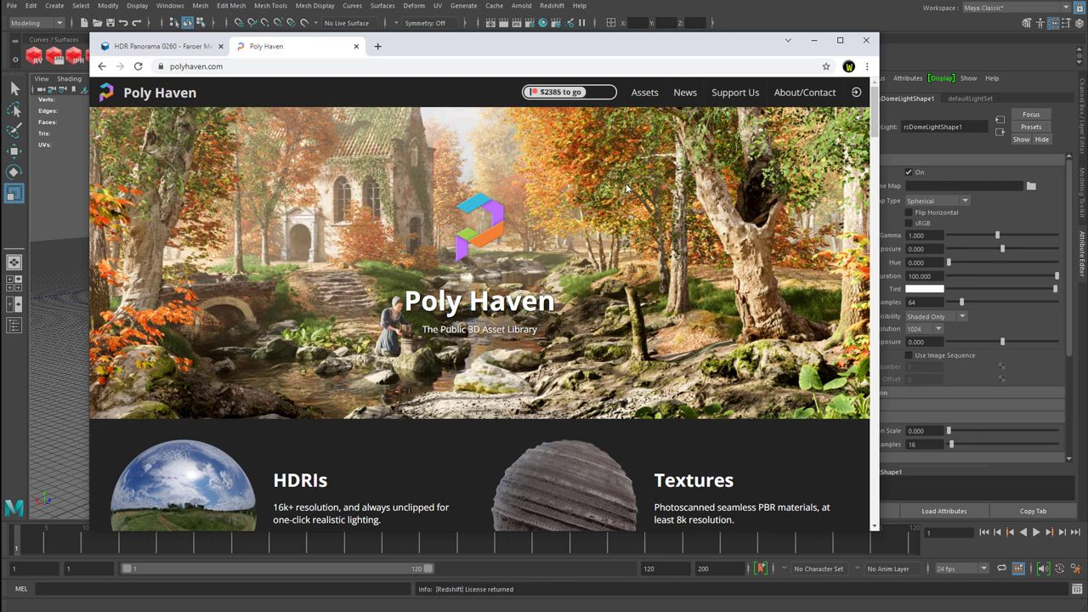
Step: Open the Joburg Central Sunset page from Poly Haven's Outdoor HDRIs, with HDR as the download format
mouse_move(644, 93)
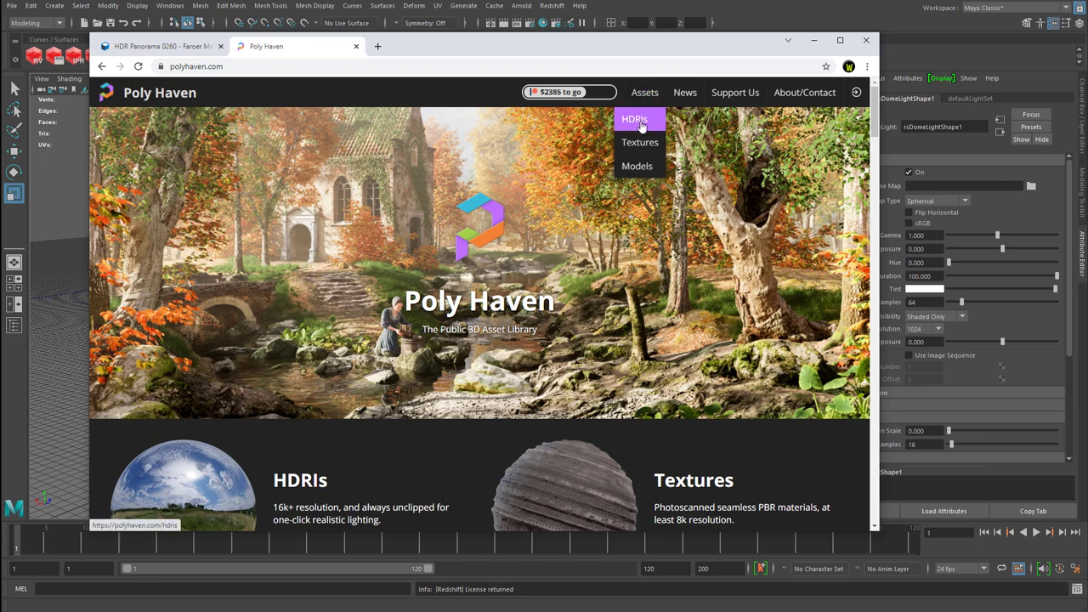
left_click(642, 122)
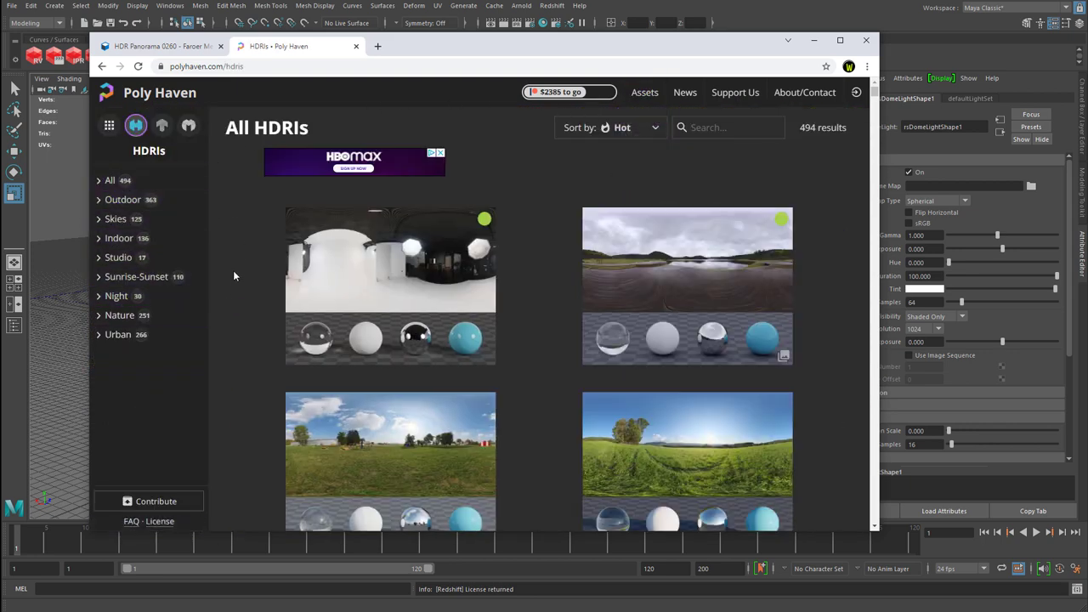
left_click(136, 208)
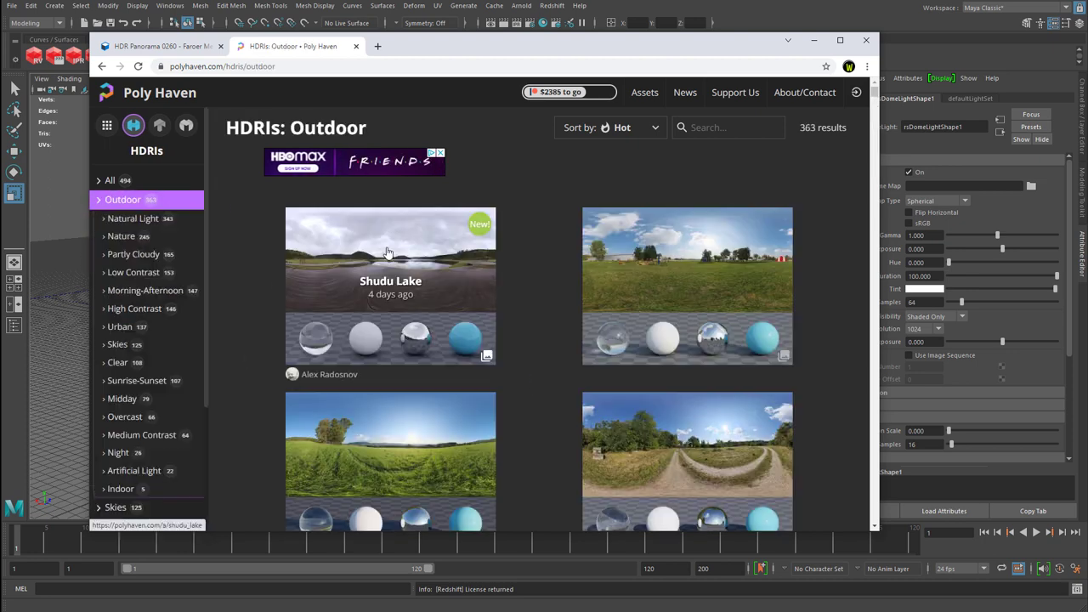
scroll(654, 311, "down", 2)
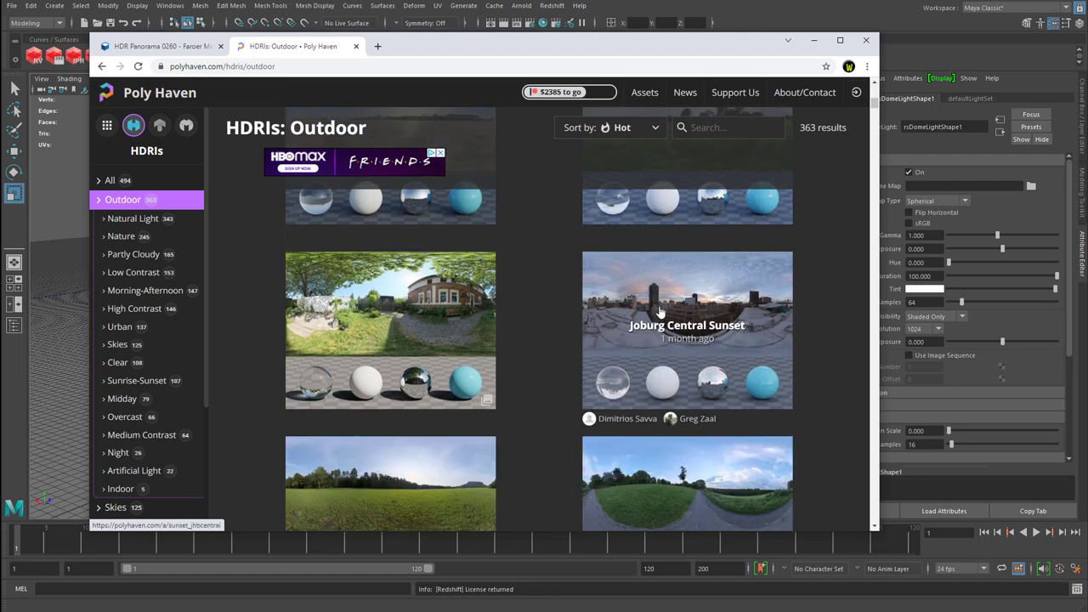
left_click(655, 311)
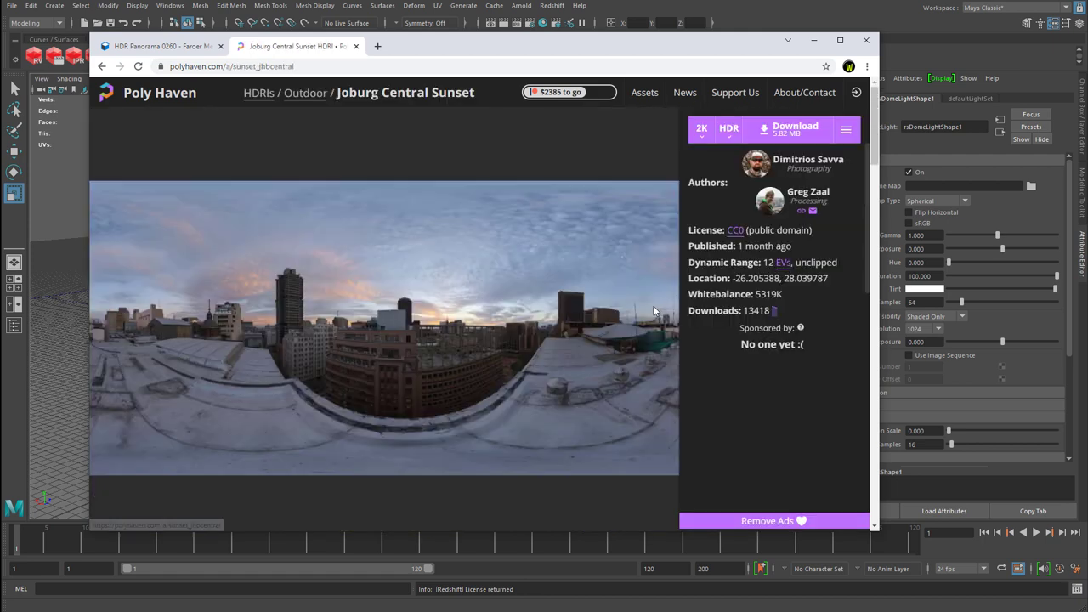
left_click(736, 139)
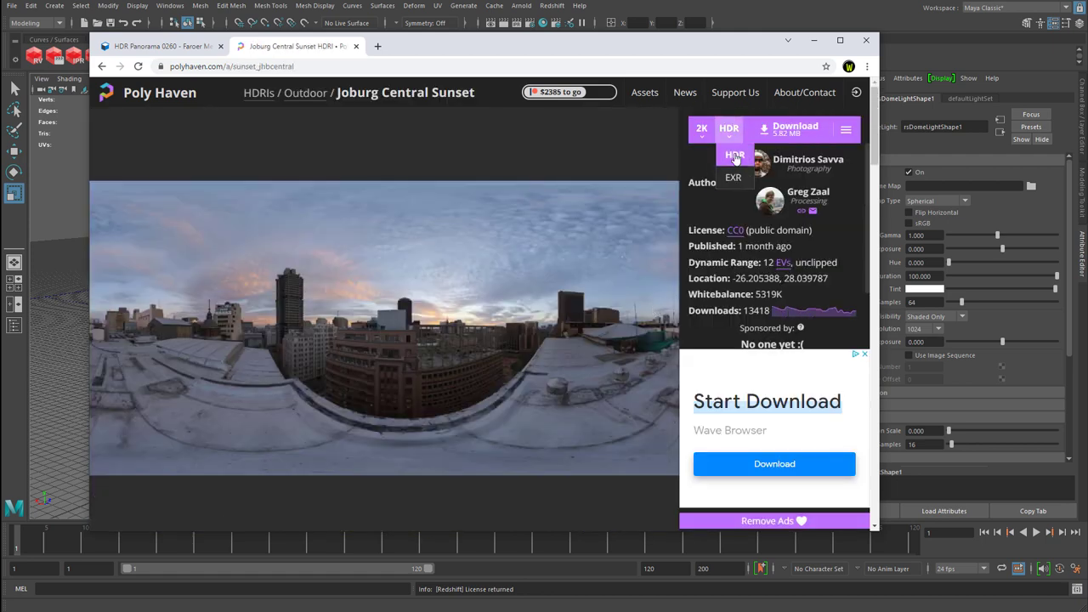
left_click(736, 157)
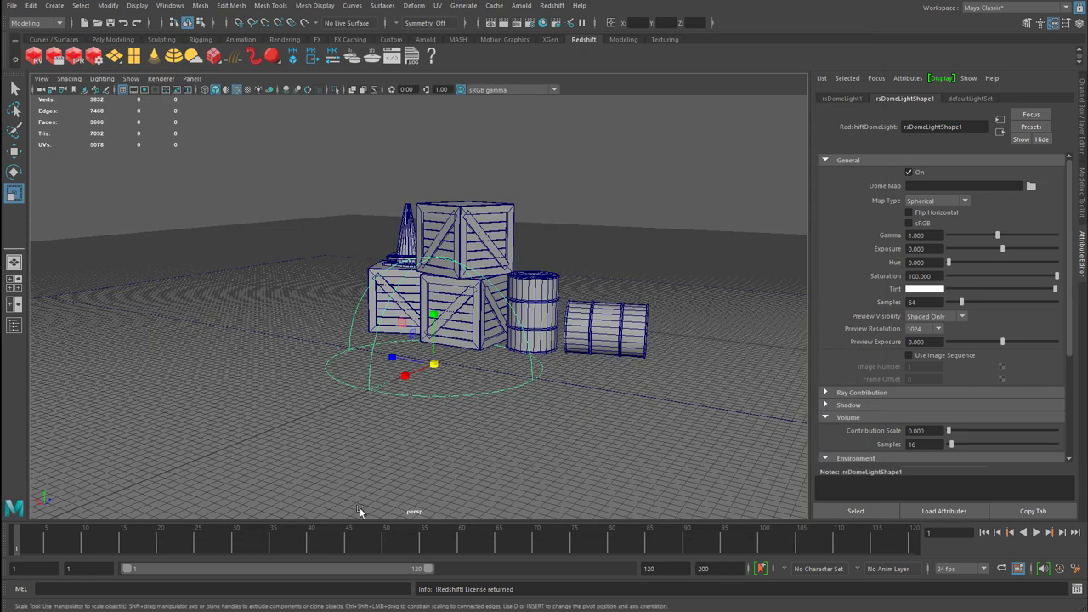
Step: Preview the downloaded HDRIs and load studio_garden_2k.hdr as the dome light's Dome Map
left_click(1032, 187)
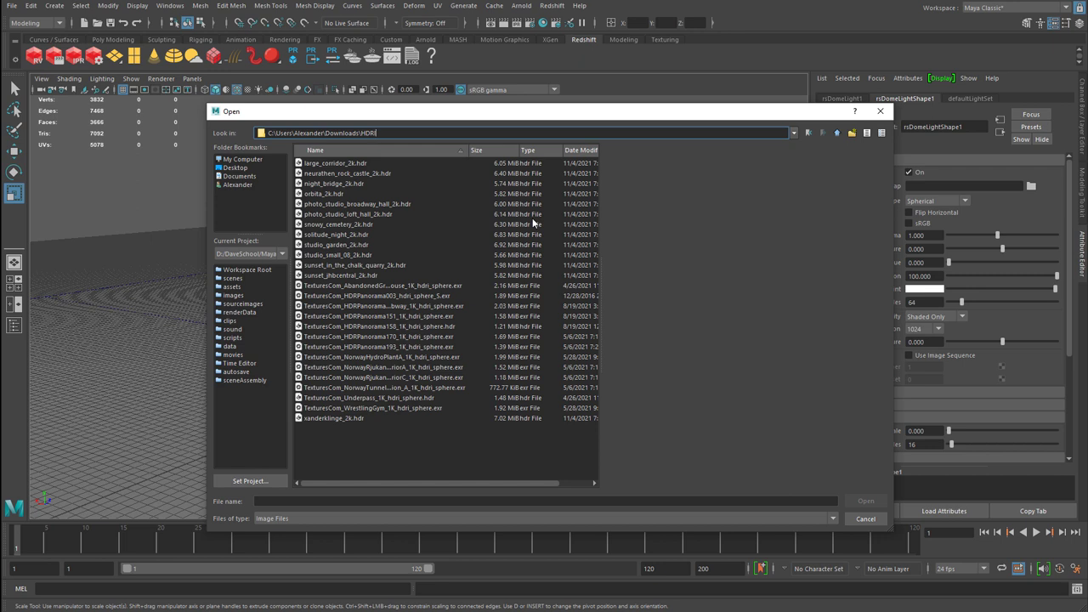
left_click(343, 162)
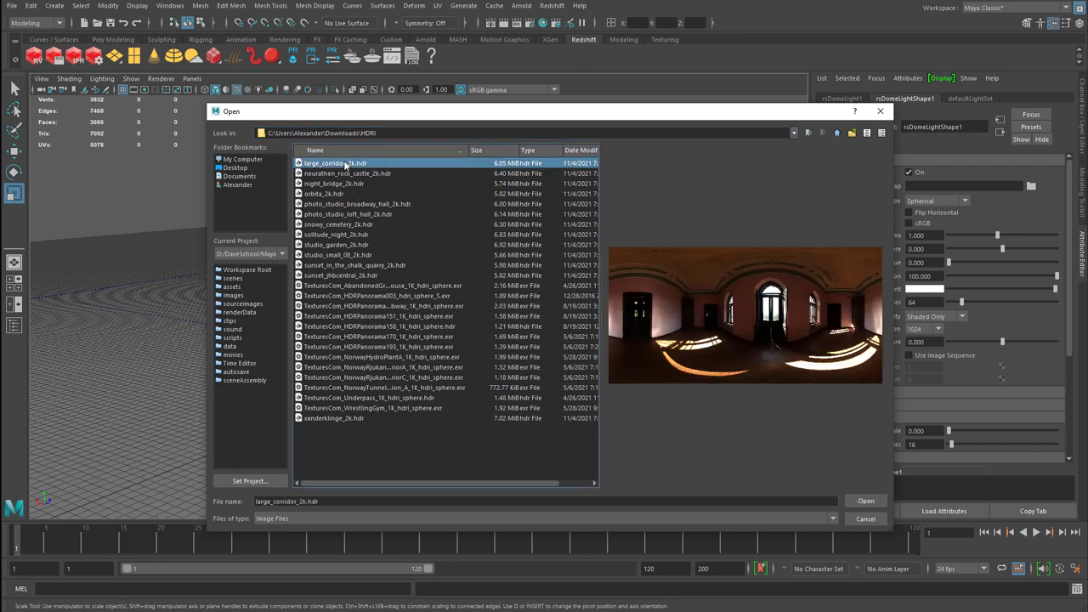
key("Down")
key("Down")
key("Down")
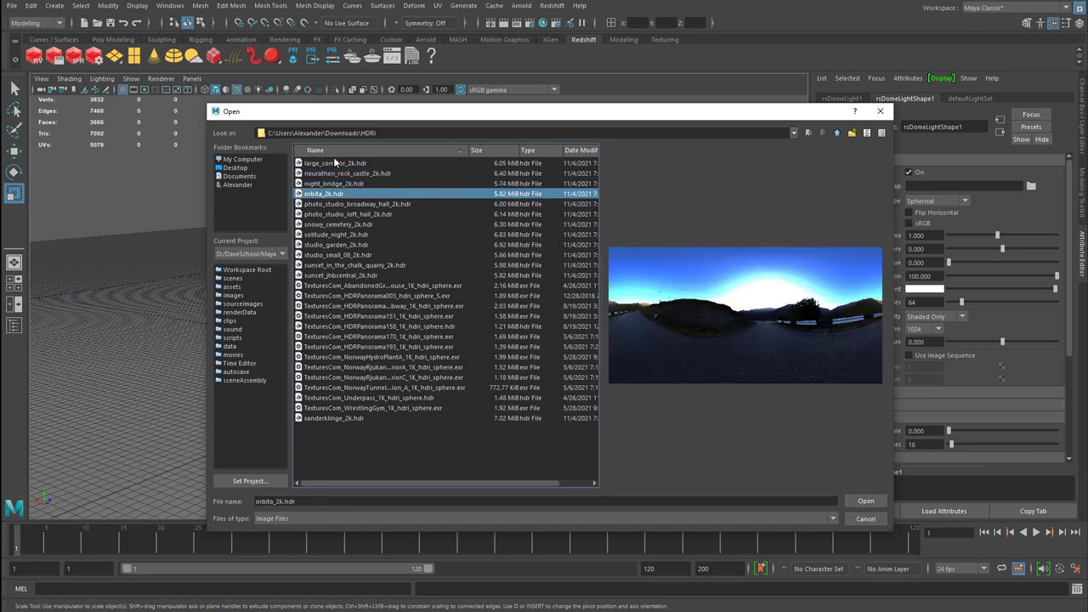
key("Down")
key("Down")
key("Down")
key("Down")
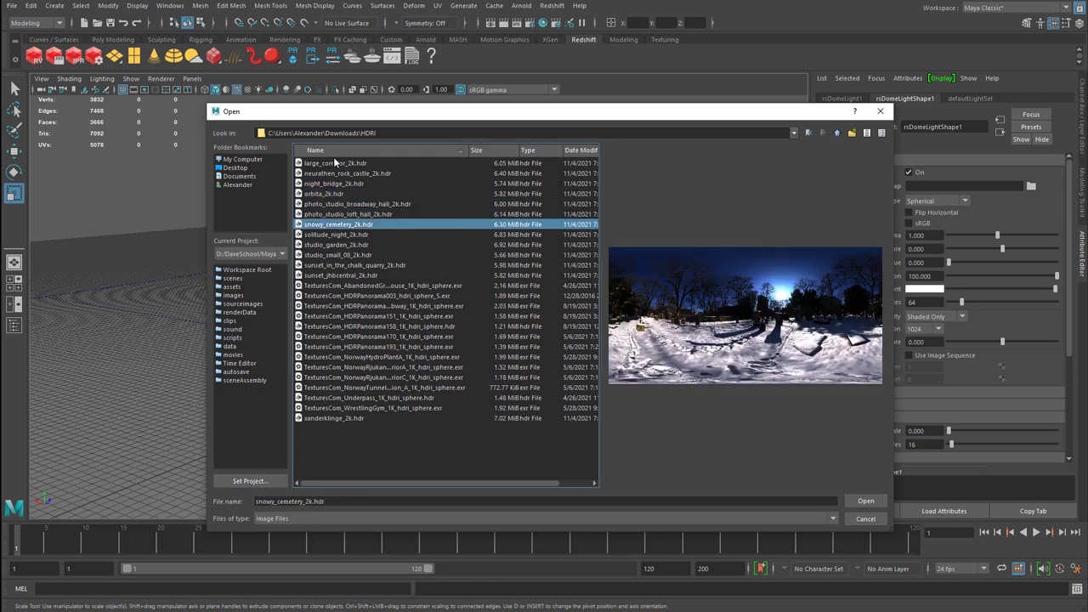
key("Down")
key("Down")
key("Up")
double_click(354, 245)
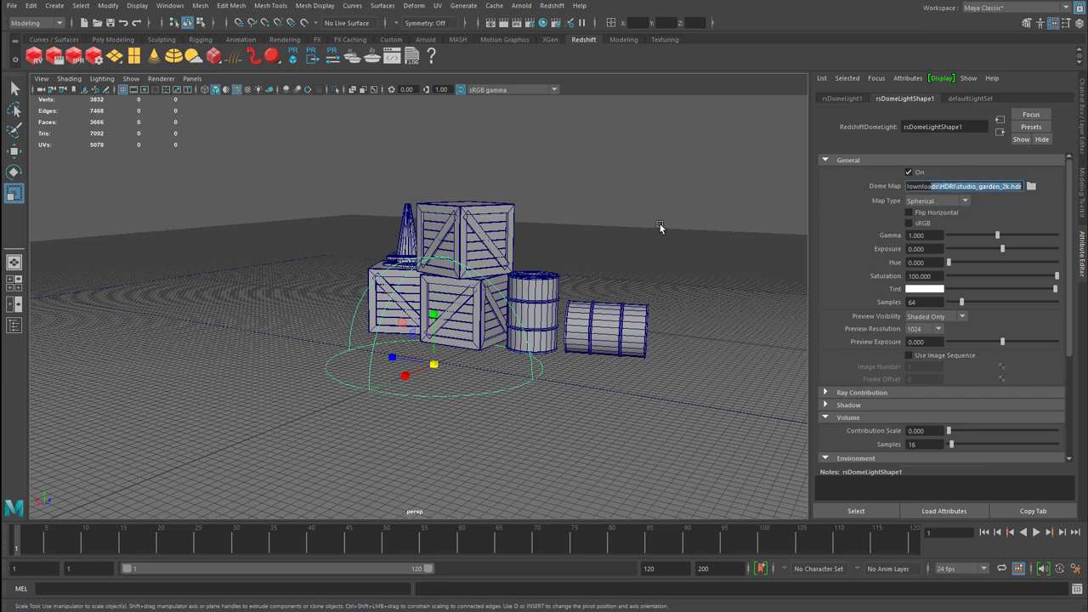
Step: Start a fresh Redshift render of the scene lit by the studio garden HDRI
left_click(54, 55)
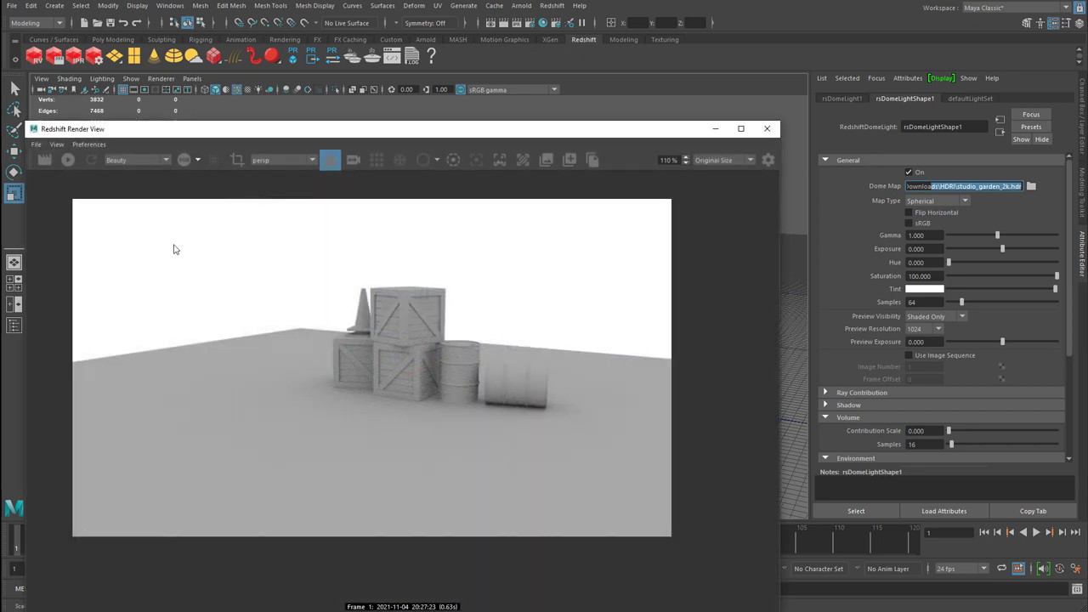
left_click(67, 159)
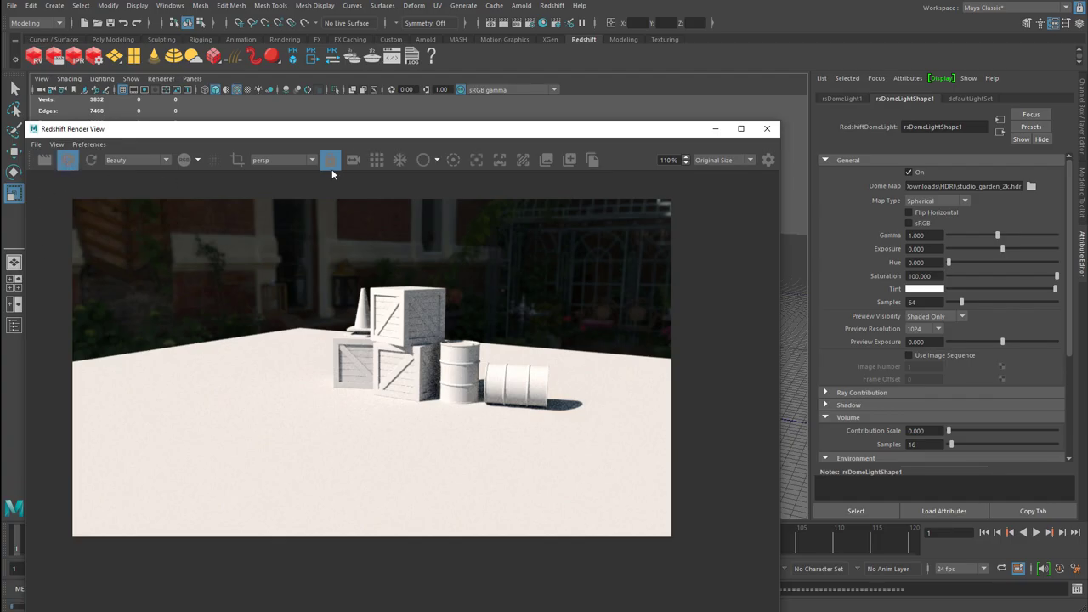
left_click_drag(469, 127, 454, 201)
scroll(487, 179, "up", 8)
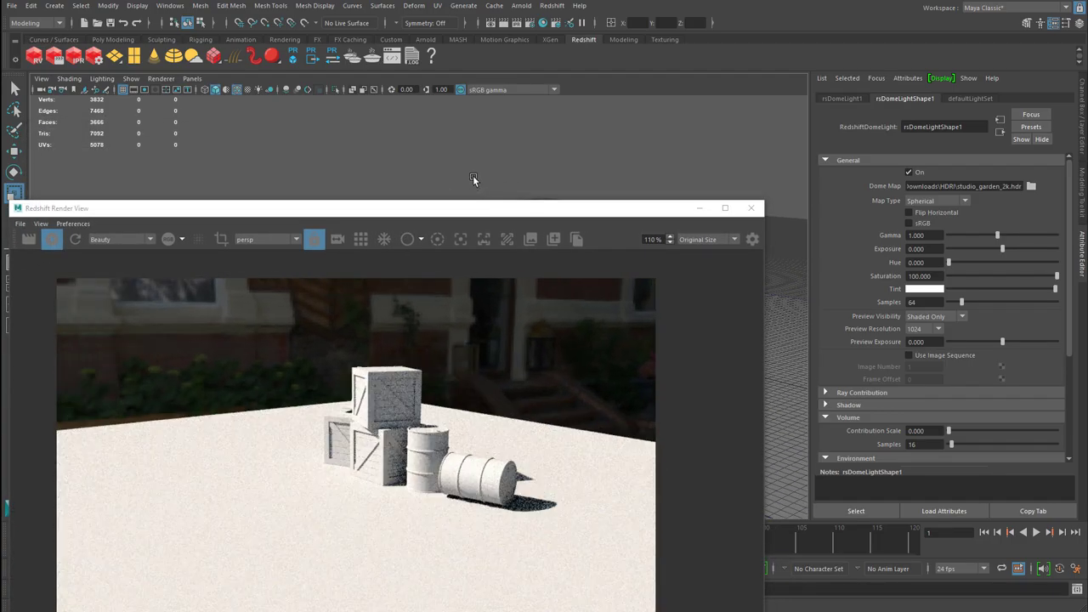
scroll(584, 149, "down", 5)
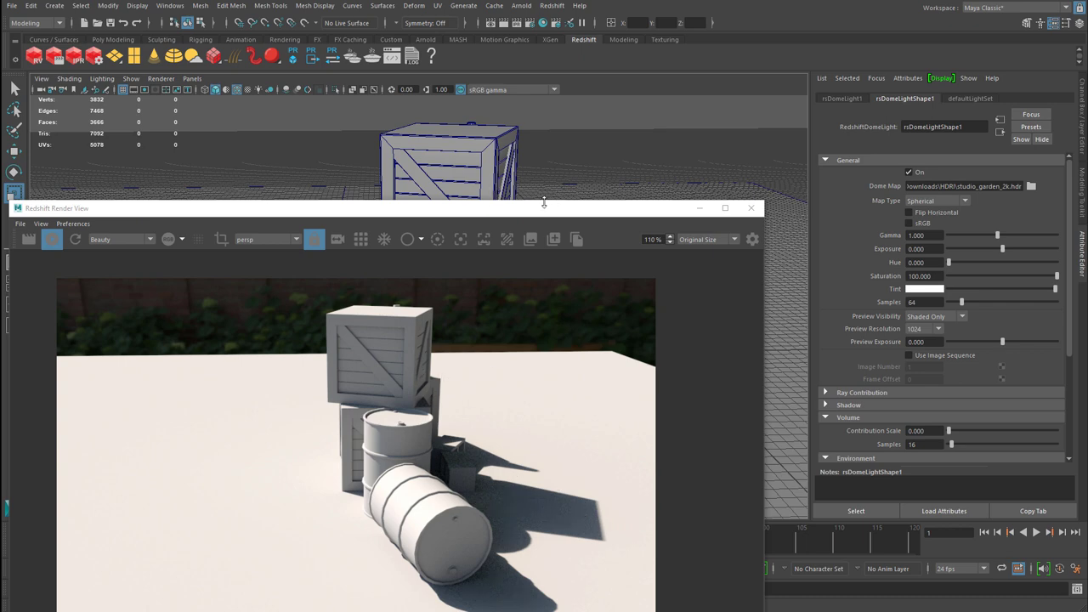
Step: Orbit and dolly the camera down to eye level on the crates, then raise the render window
left_click_drag(545, 205, 551, 184)
right_click_drag(554, 189, 432, 176, "alt")
left_click_drag(423, 172, 438, 221, "alt")
left_click(448, 286)
left_click_drag(448, 286, 518, 150)
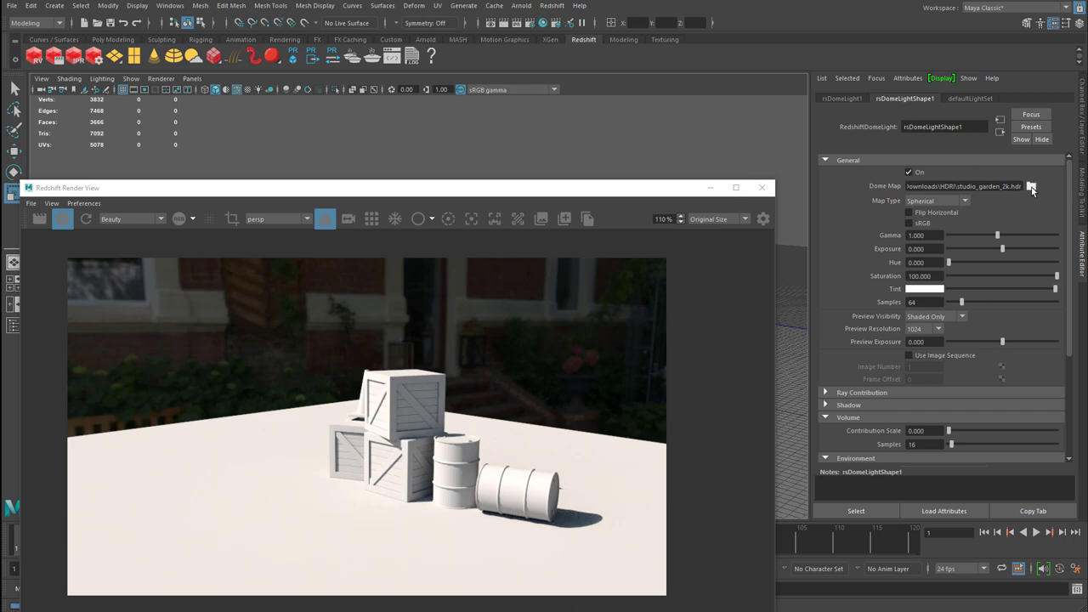
Step: Preview the HDRI files and load sunset_in_the_chalk_quarry_2k.hdr as the dome map
left_click(1031, 188)
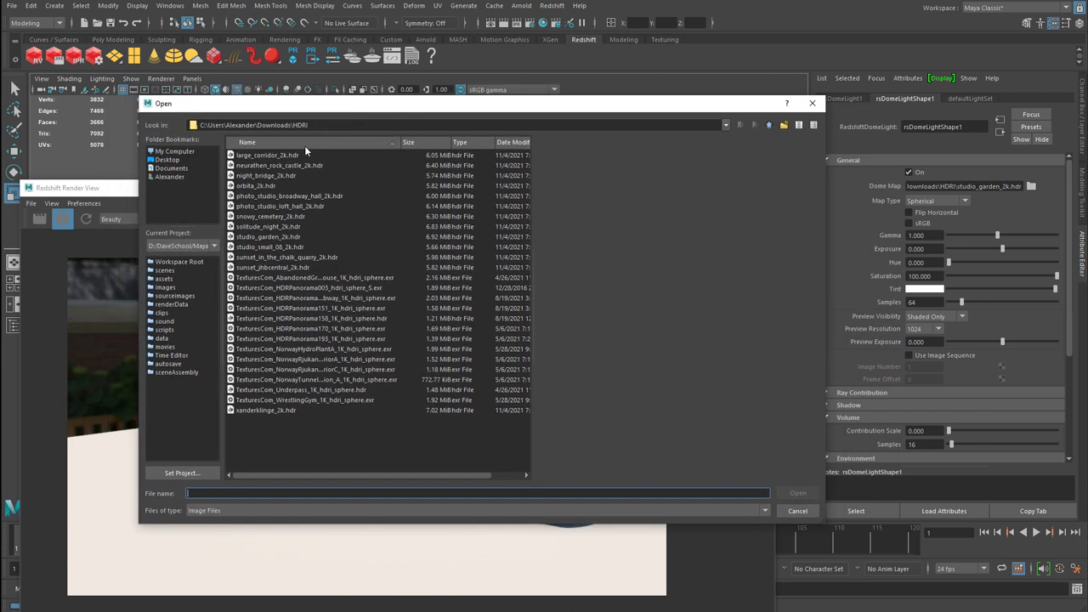
left_click(303, 154)
key("Down")
key("Down")
key("Down")
key("Down")
key("Down")
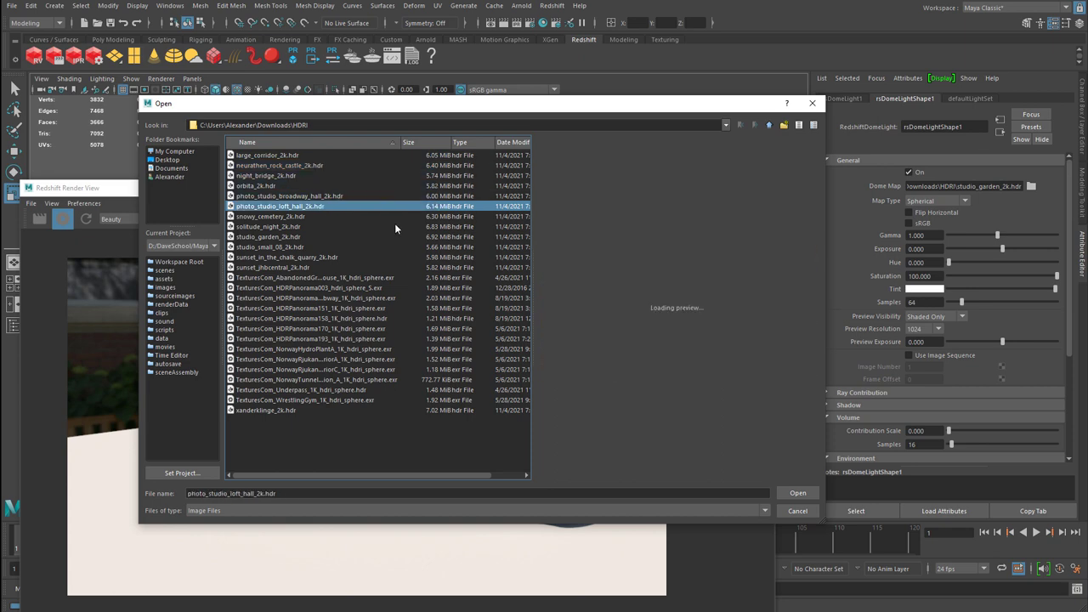
key("Down")
key("Down")
key("Down")
key("Down")
key("Down")
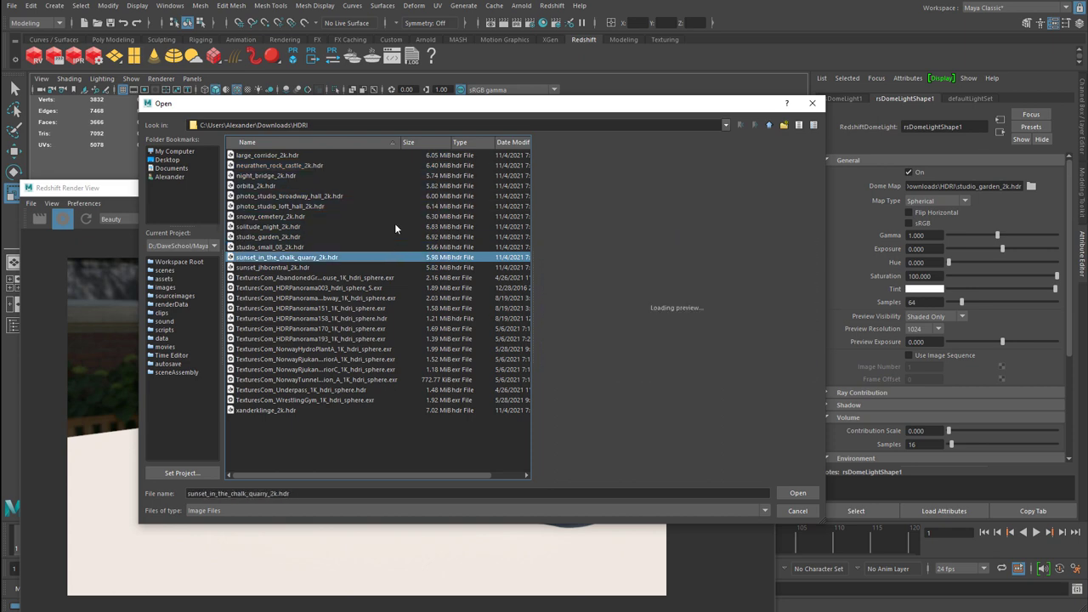
double_click(307, 260)
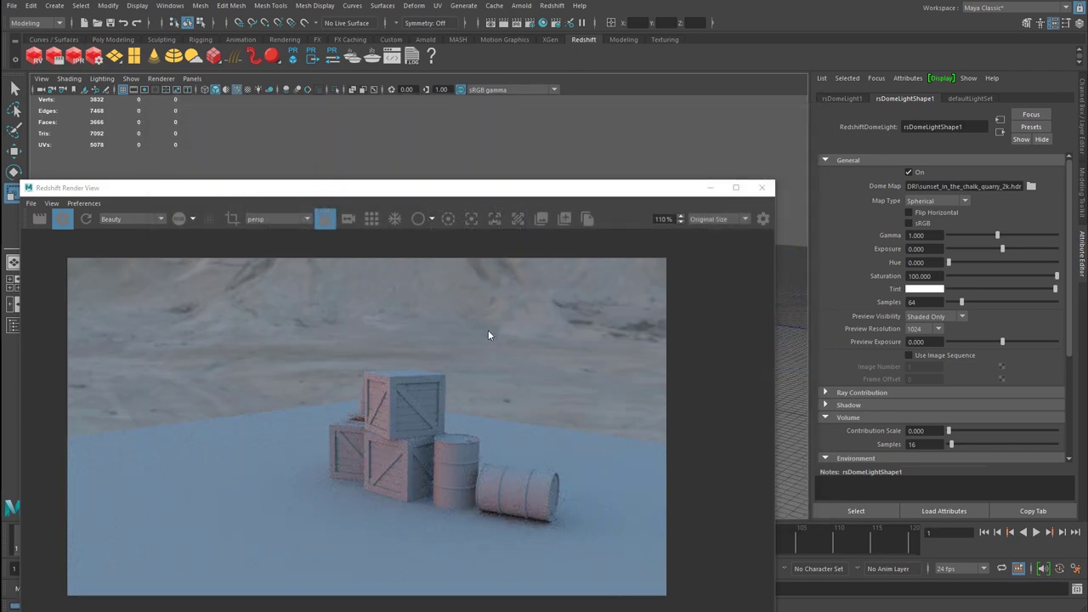
Step: Orbit the camera to face the quarry wall and move the render window to the upper right
right_click_drag(490, 150, 444, 139, "alt")
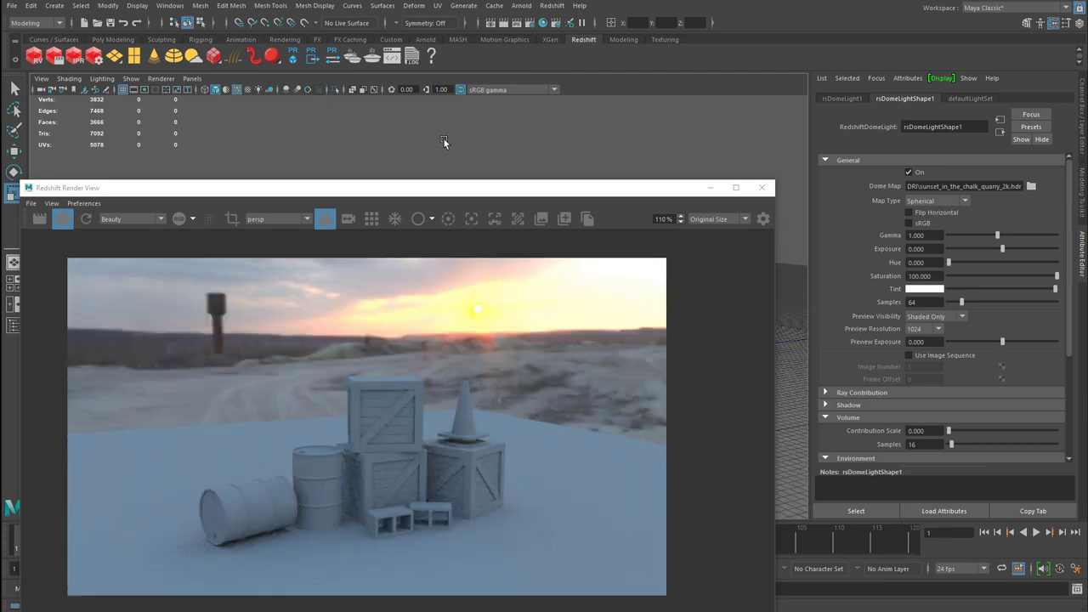
left_click_drag(444, 139, 602, 136, "alt")
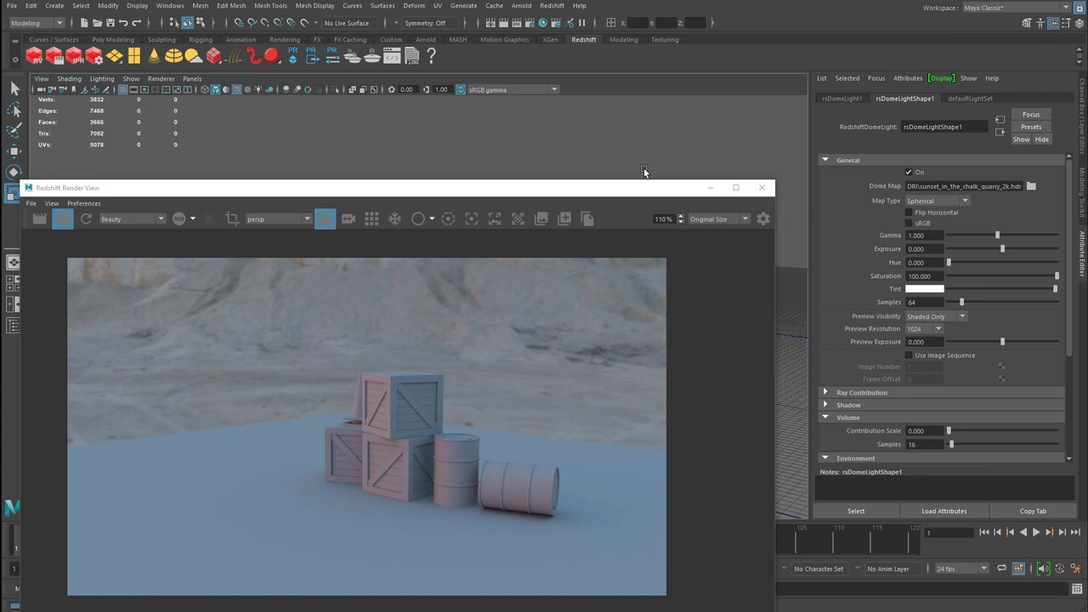
left_click_drag(645, 191, 933, 129)
Step: Frame the dome light and rotate it so the chalk quarry wall swings behind the crates
key("f")
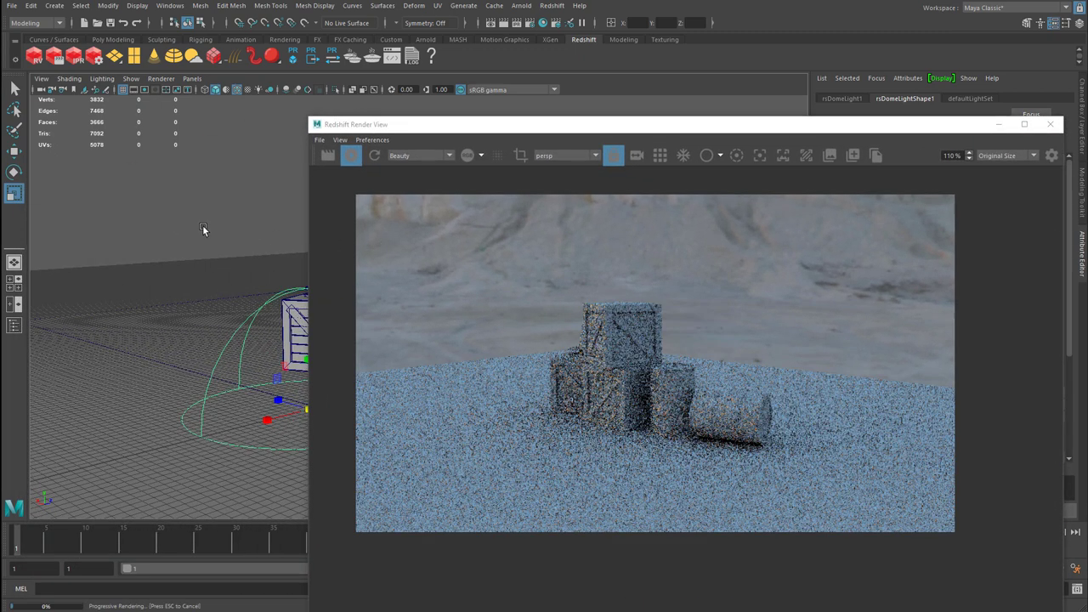
key("e")
left_click_drag(265, 368, 286, 405)
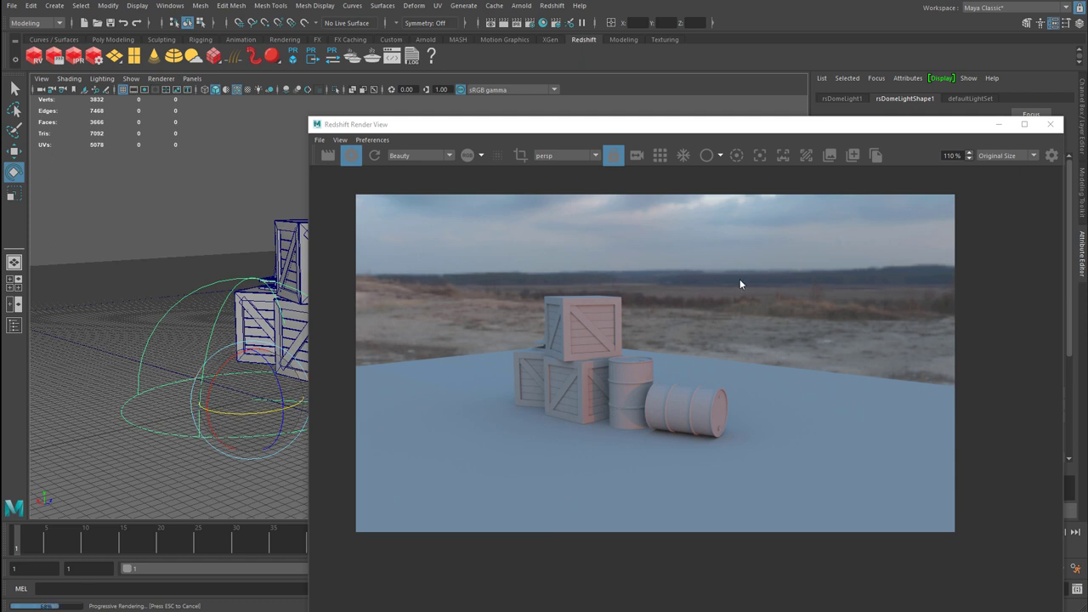
left_click_drag(238, 362, 263, 357, "alt")
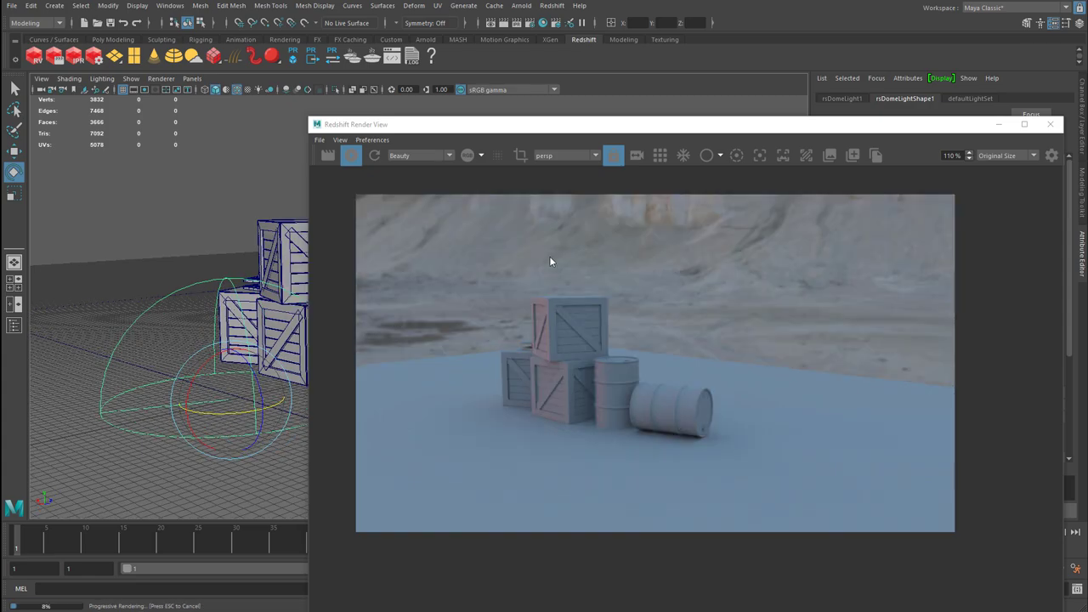
mouse_move(228, 414)
left_mouse_down()
mouse_move(280, 401)
mouse_move(216, 407)
left_mouse_up()
left_click_drag(663, 125, 299, 122)
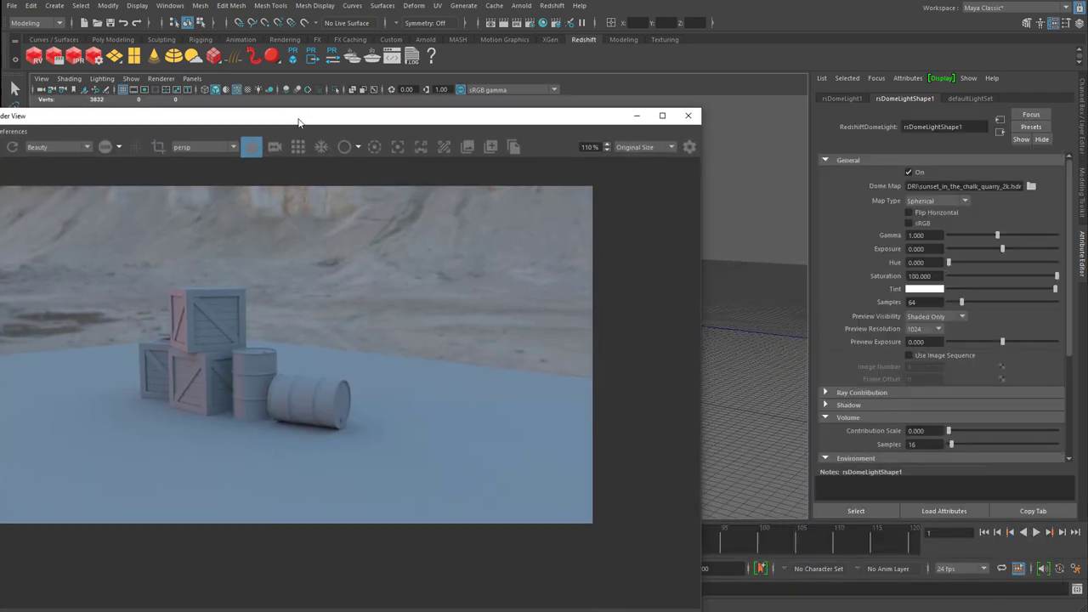
left_click(924, 213)
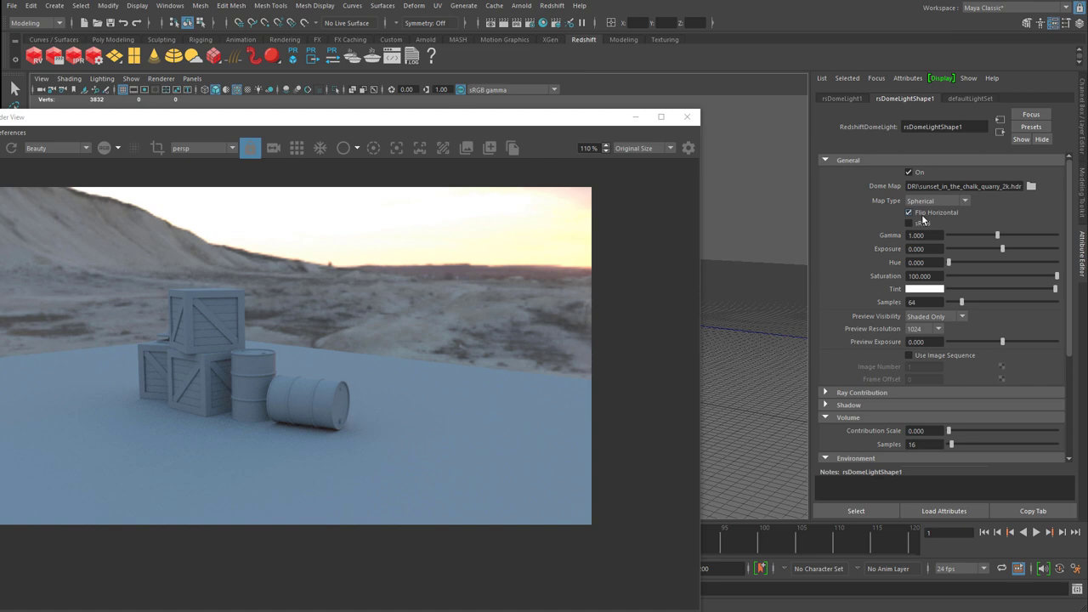
left_click(922, 214)
left_click(910, 173)
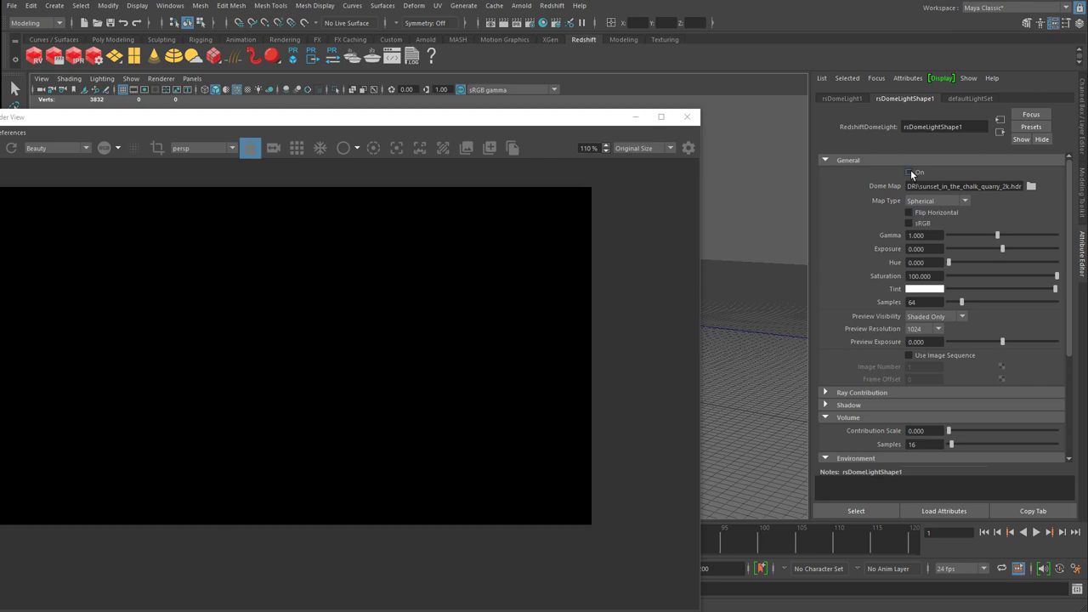
left_click(909, 173)
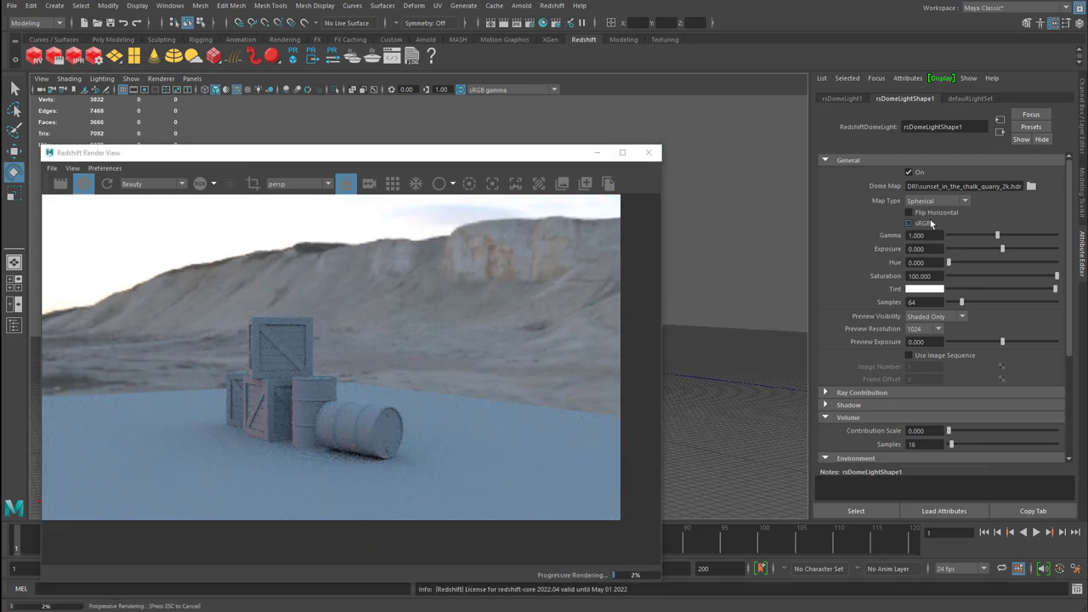
left_click(929, 202)
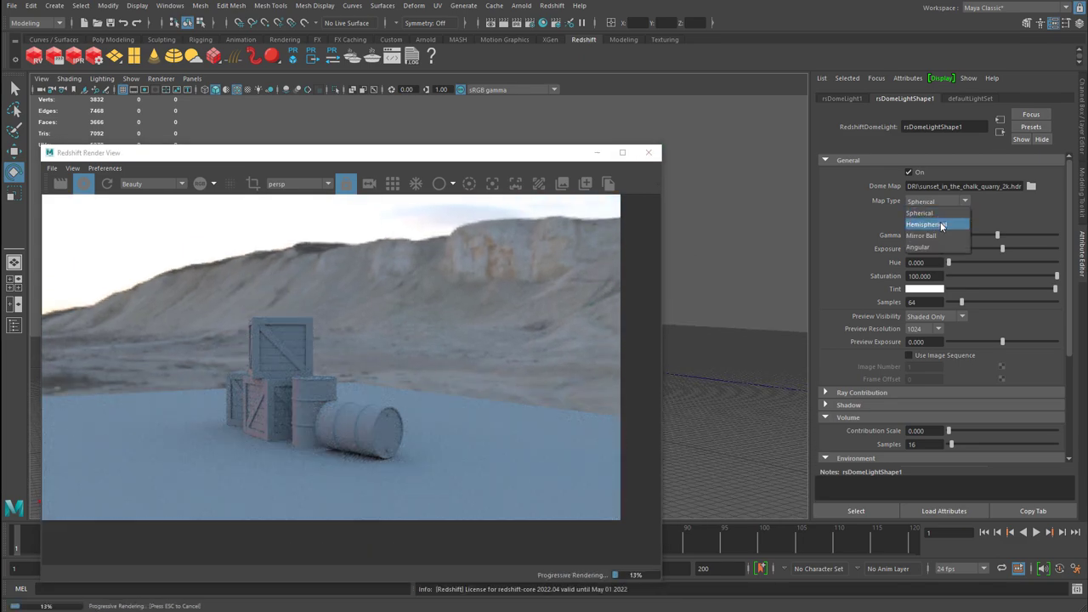
left_click(940, 224)
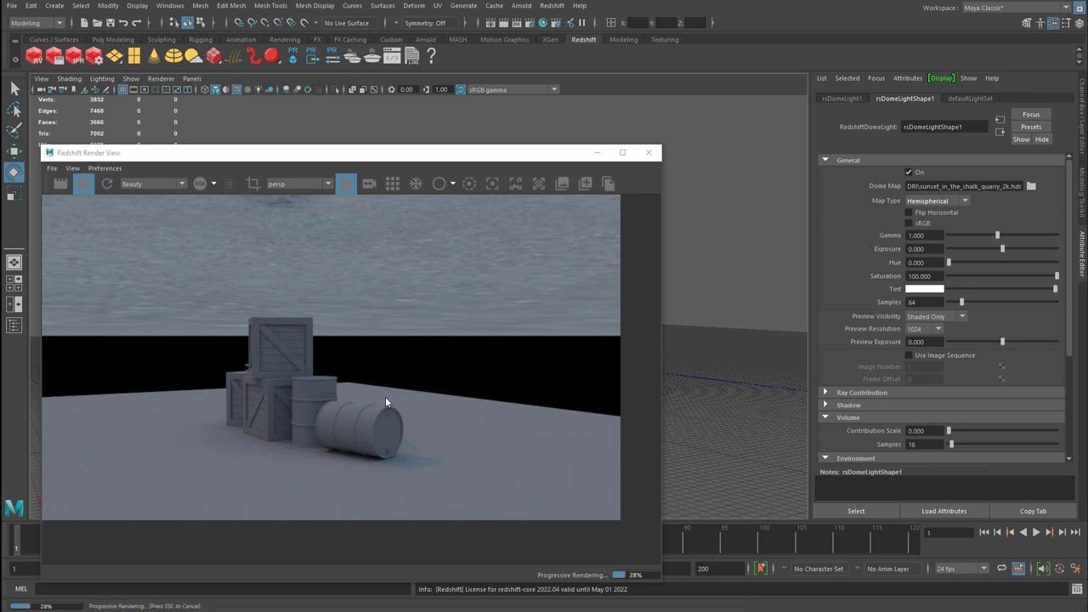
left_click(934, 201)
left_click(938, 237)
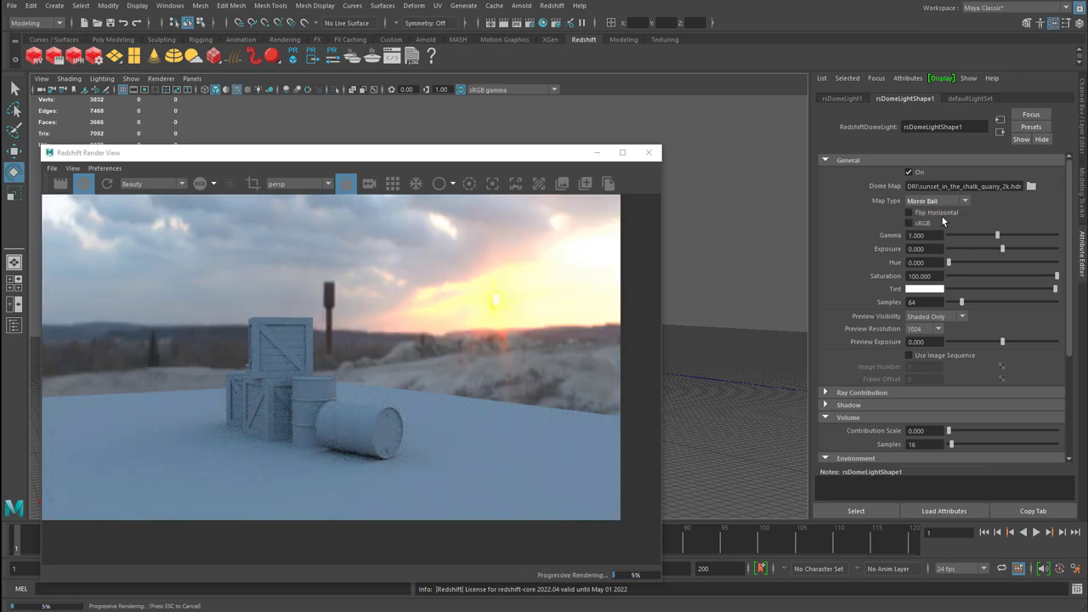
left_click(938, 203)
left_click(934, 247)
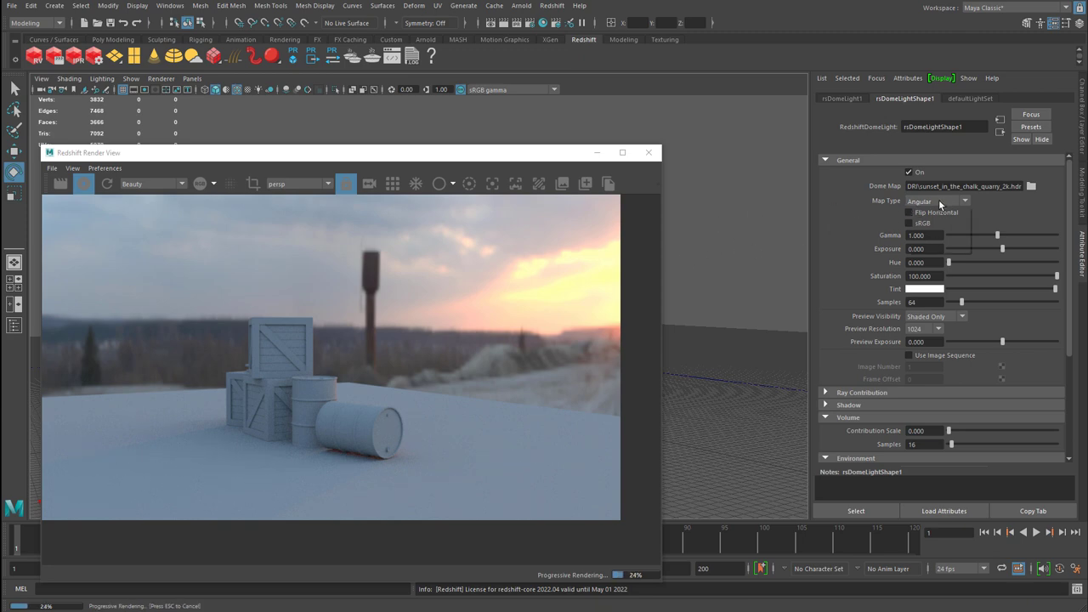
left_click(939, 201)
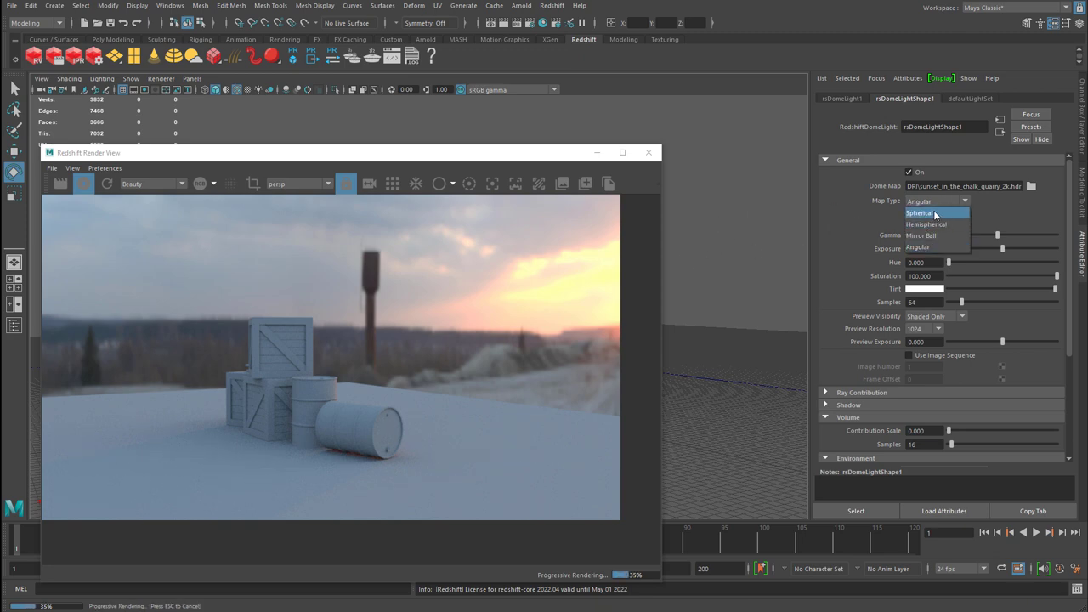
left_click(936, 212)
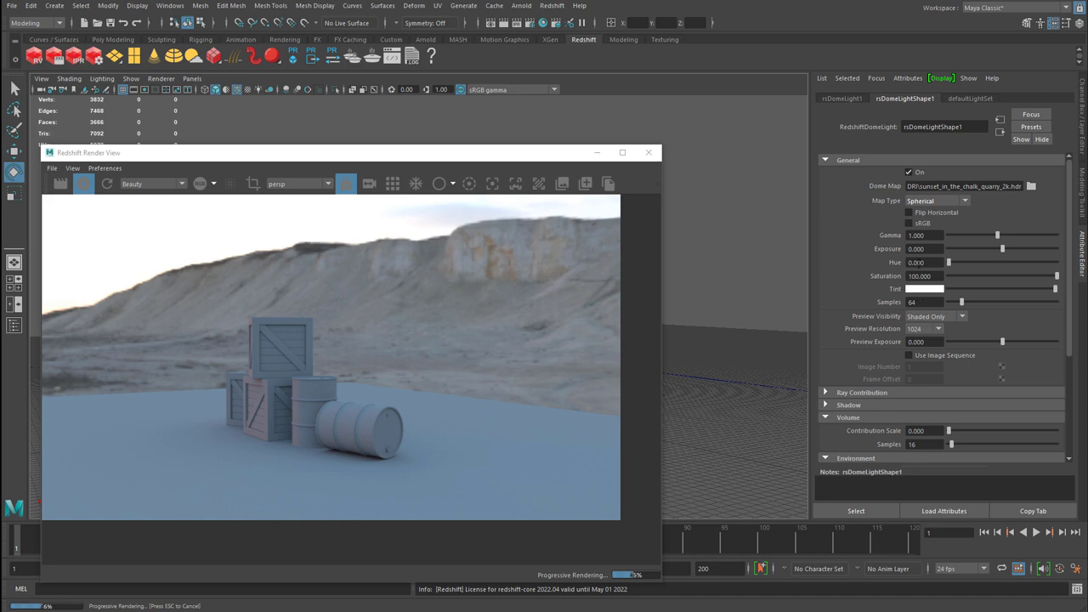
Step: Try pink tint, zero saturation and hue shifts on the dome light, keeping it white
left_click(933, 290)
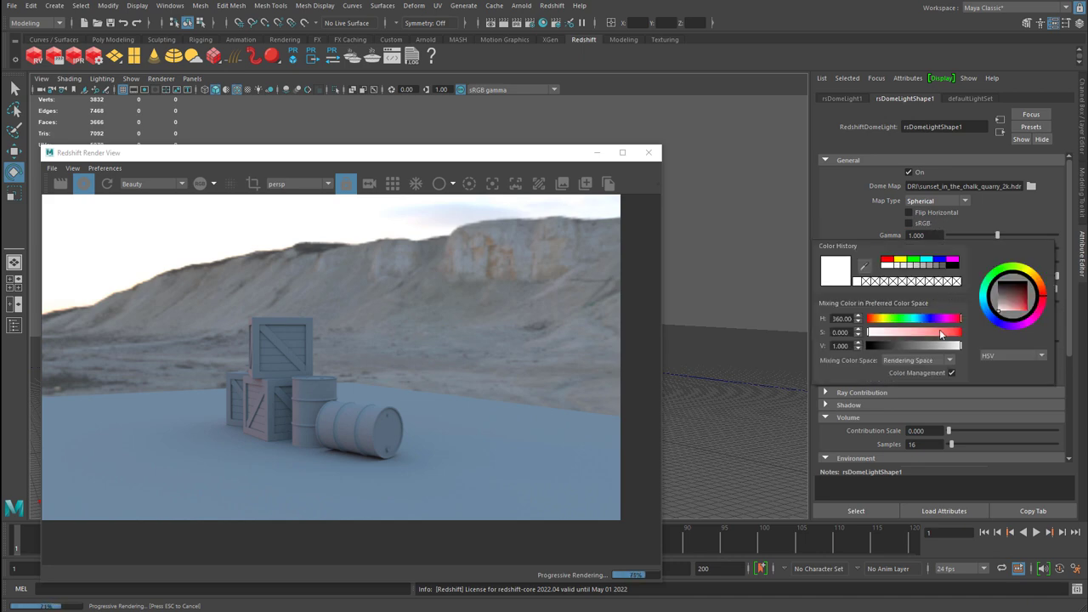
left_click_drag(944, 333, 919, 331)
key("ctrl+z")
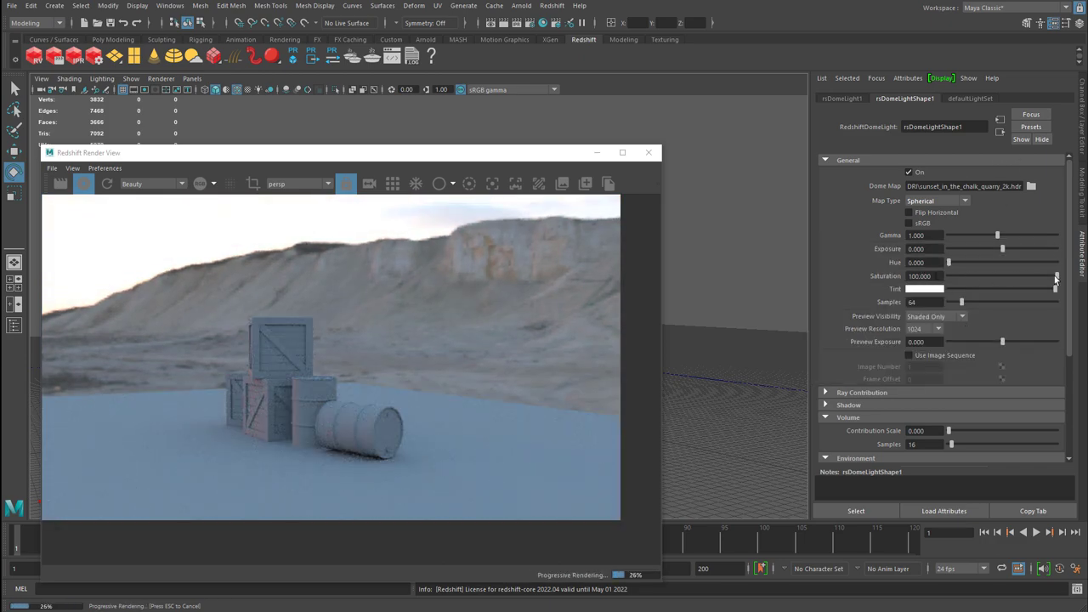
left_click_drag(1057, 276, 959, 275)
key("ctrl+z")
mouse_move(952, 262)
left_mouse_down()
mouse_move(993, 260)
mouse_move(939, 263)
left_mouse_up()
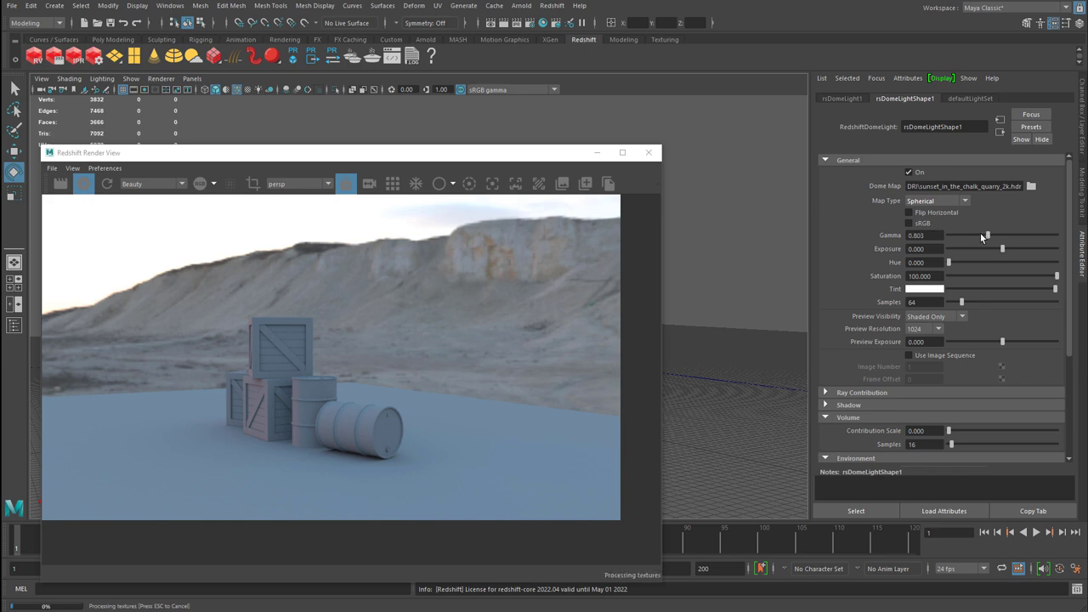
Step: Drop the dome light's gamma to 0, then set it back to 1
left_click_drag(997, 237, 946, 237)
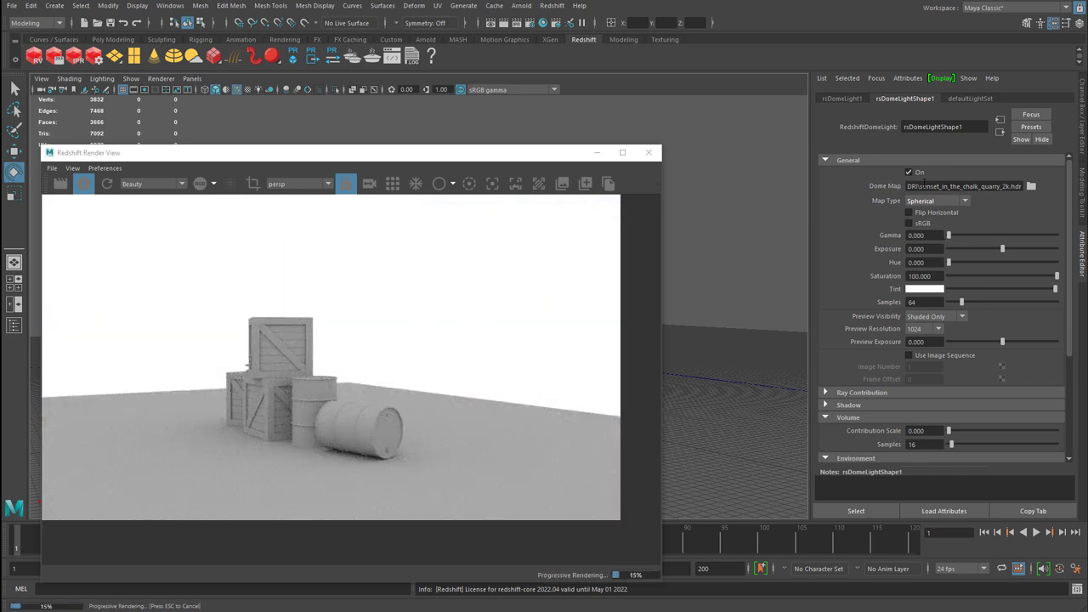
left_click_drag(928, 236, 874, 237)
type("1")
key("Return")
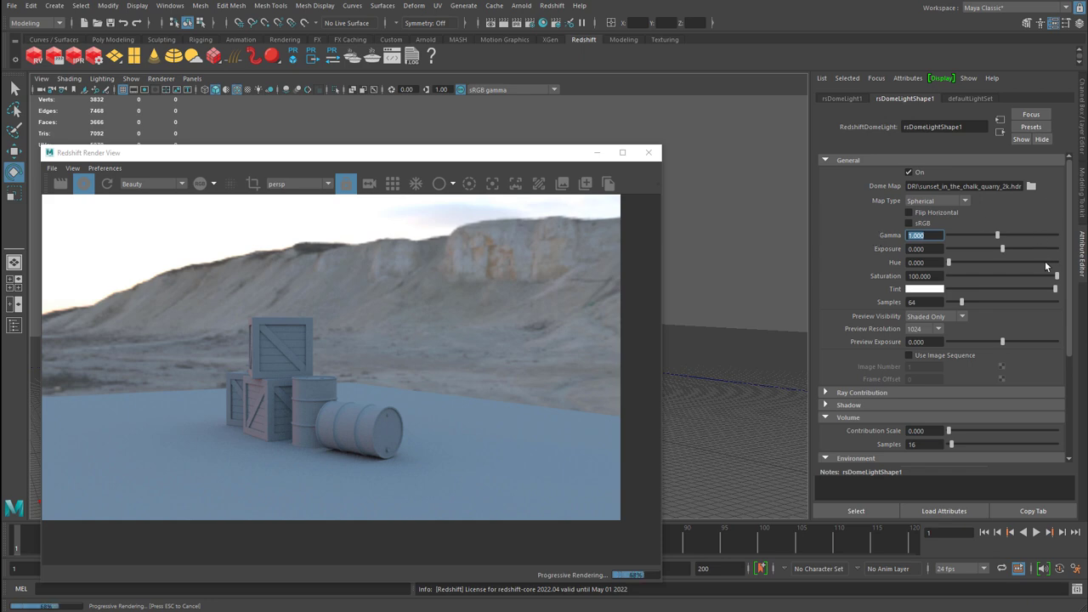
scroll(1027, 269, "down", 2)
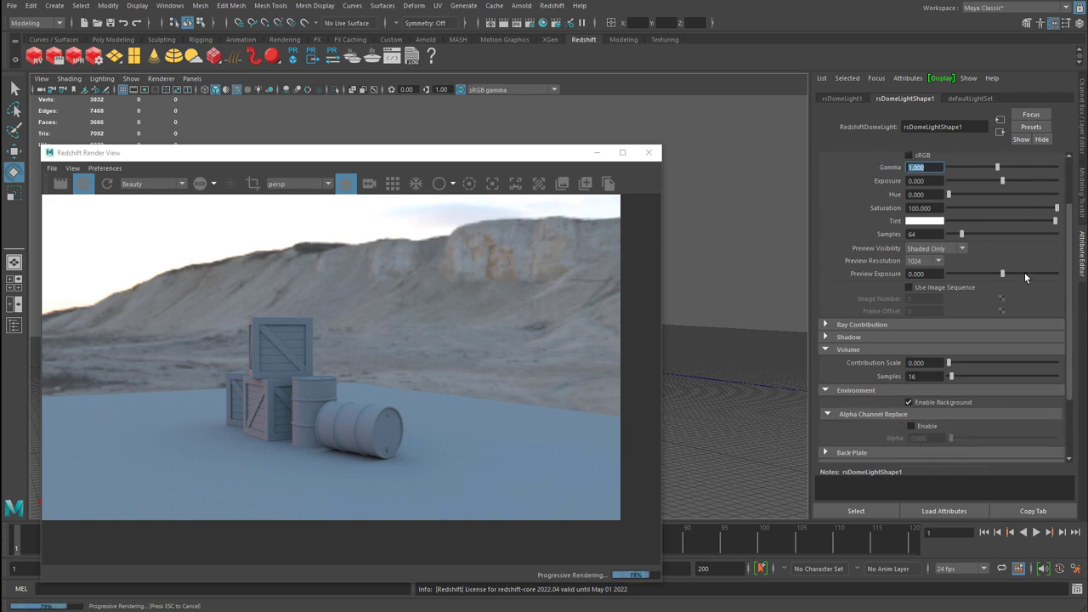
left_click(843, 337)
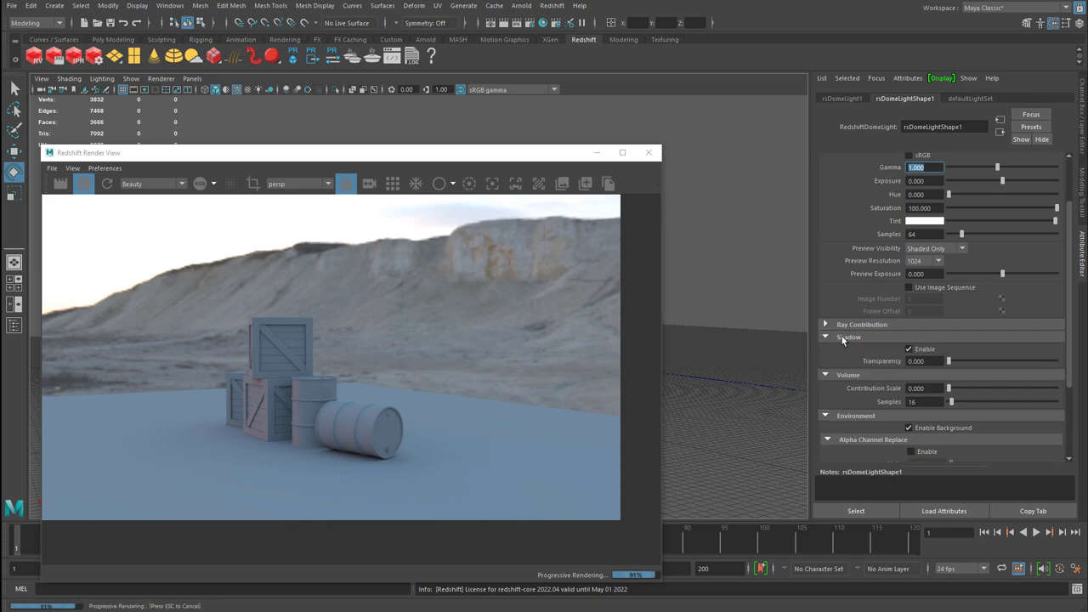
left_click(909, 349)
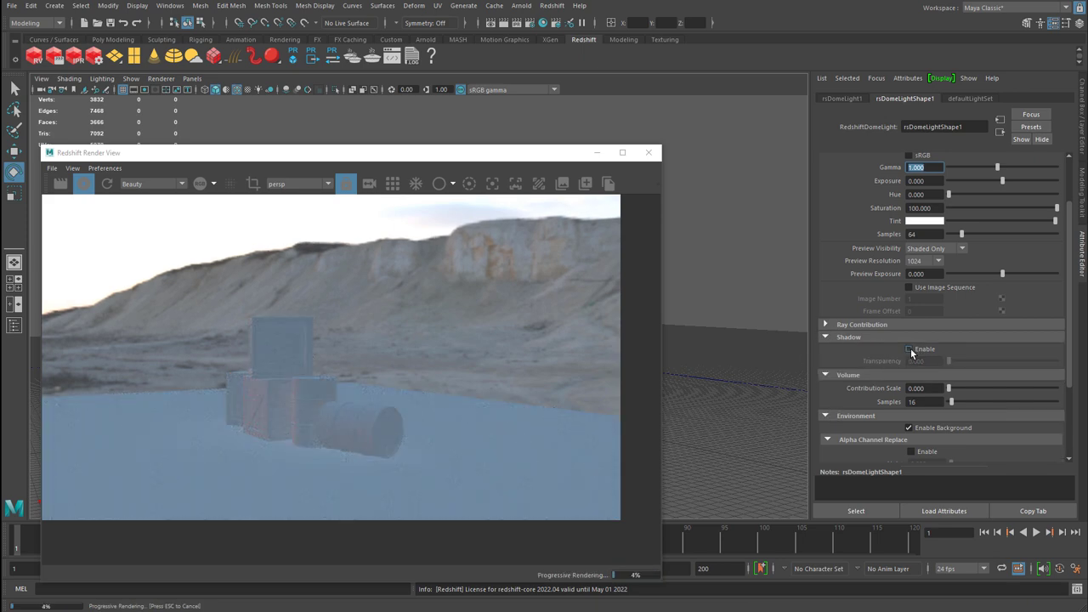
left_click(910, 349)
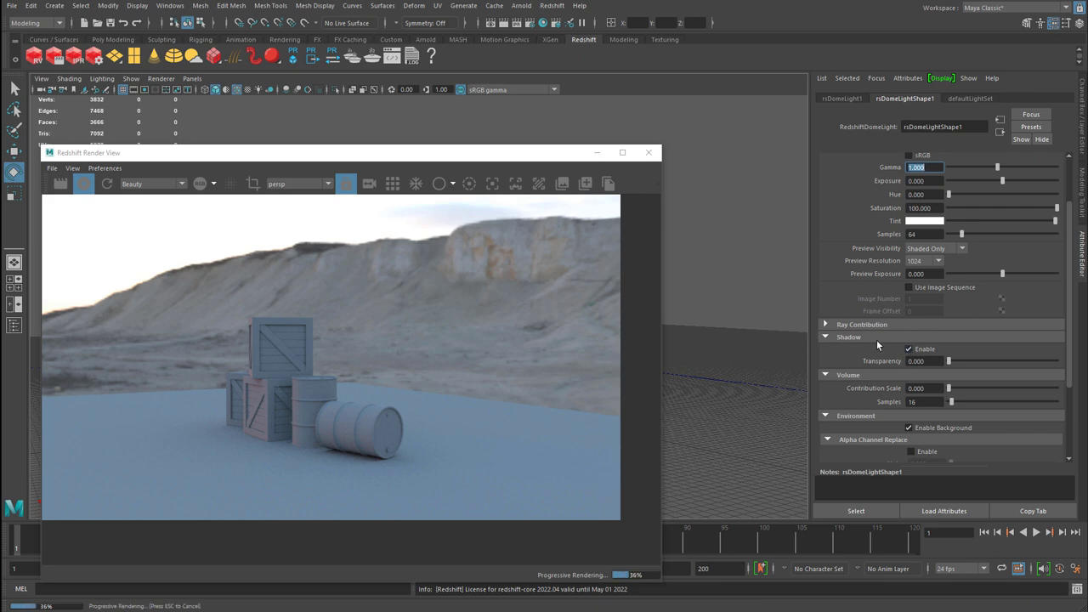
left_click(844, 337)
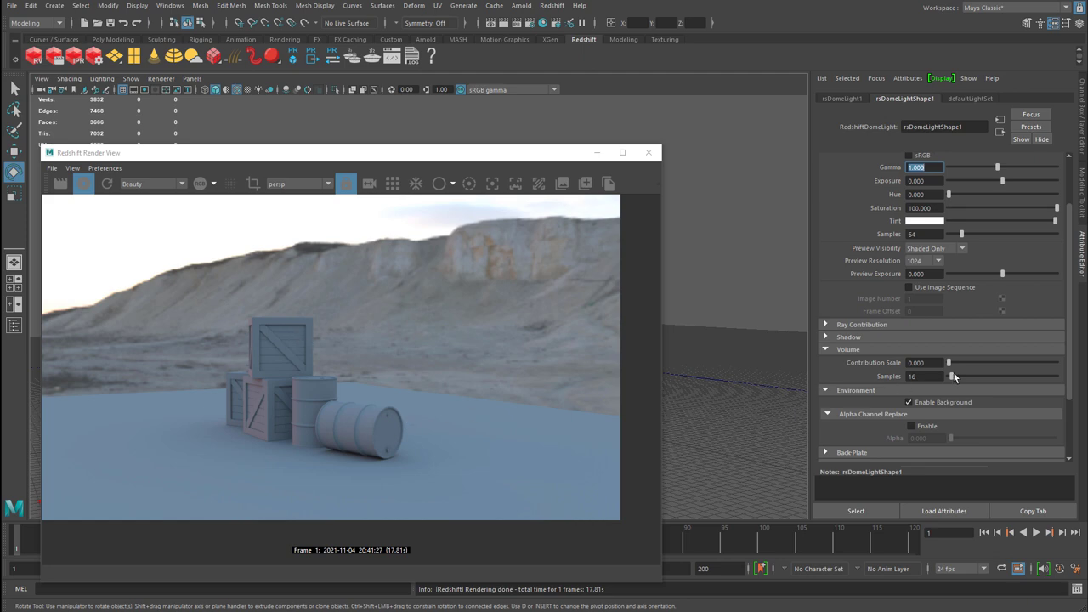
left_click(910, 402)
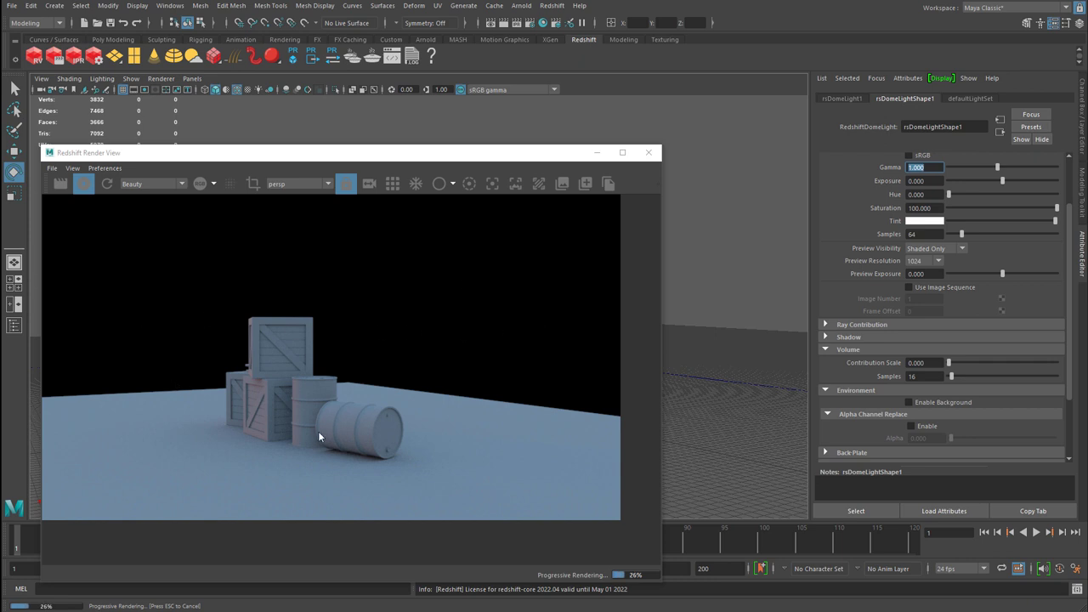
left_click(909, 403)
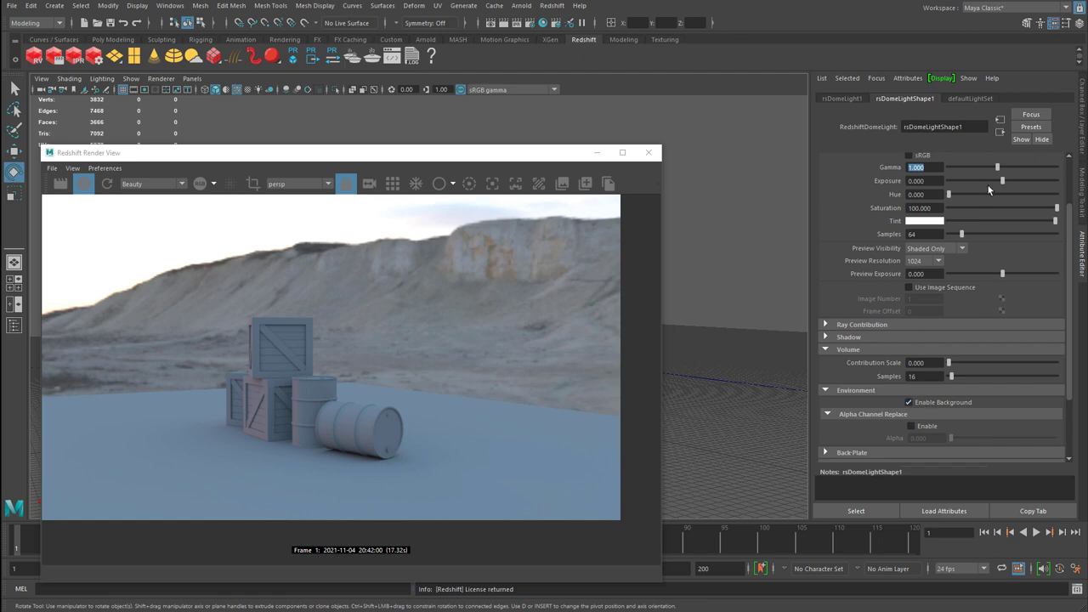
scroll(976, 211, "up", 2)
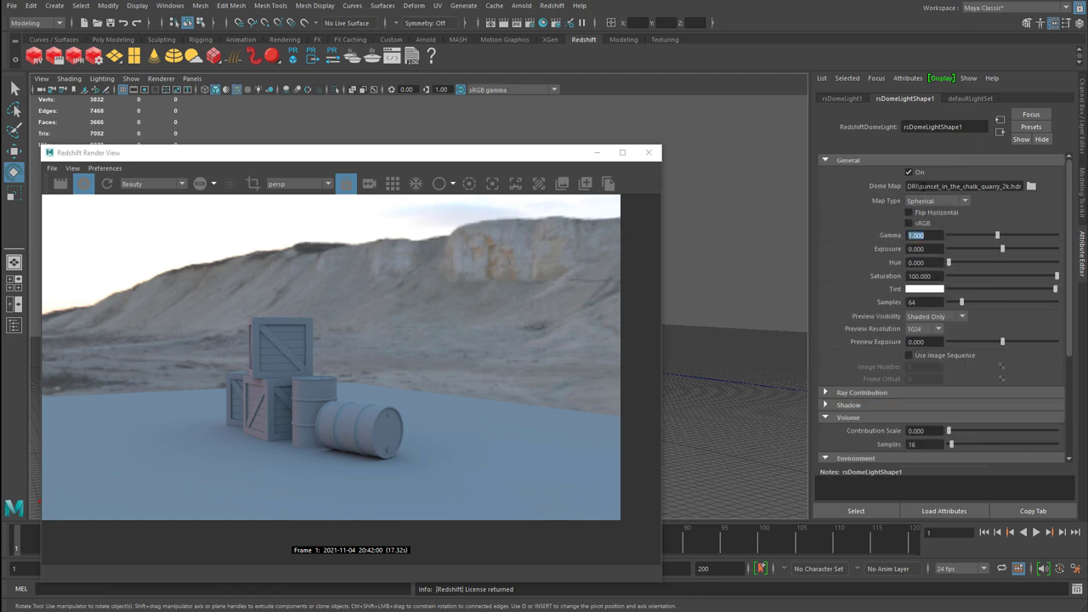
left_click_drag(923, 186, 1007, 186)
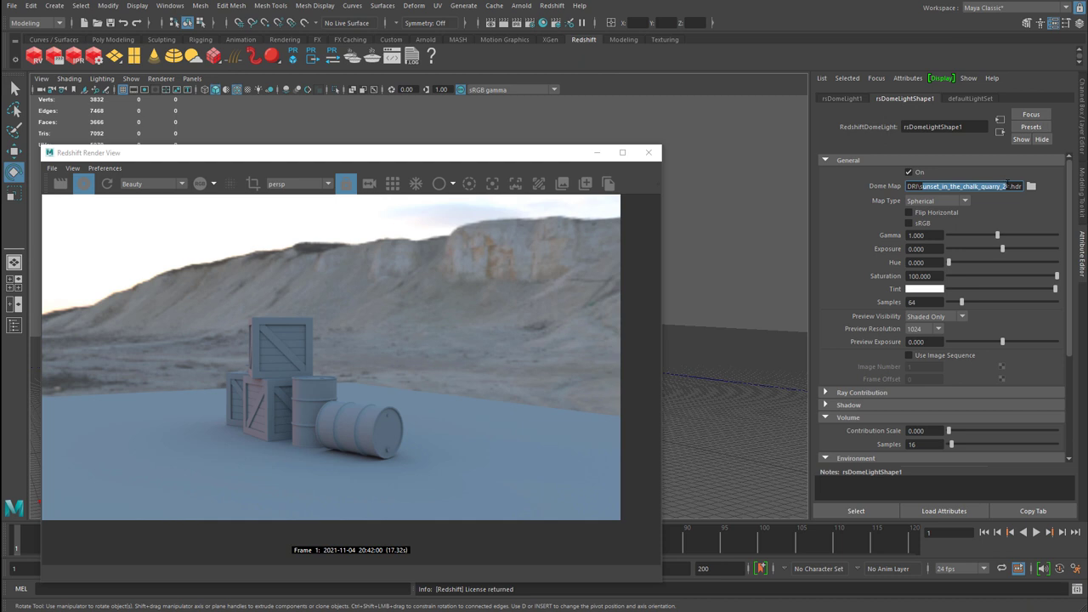
left_click(930, 249)
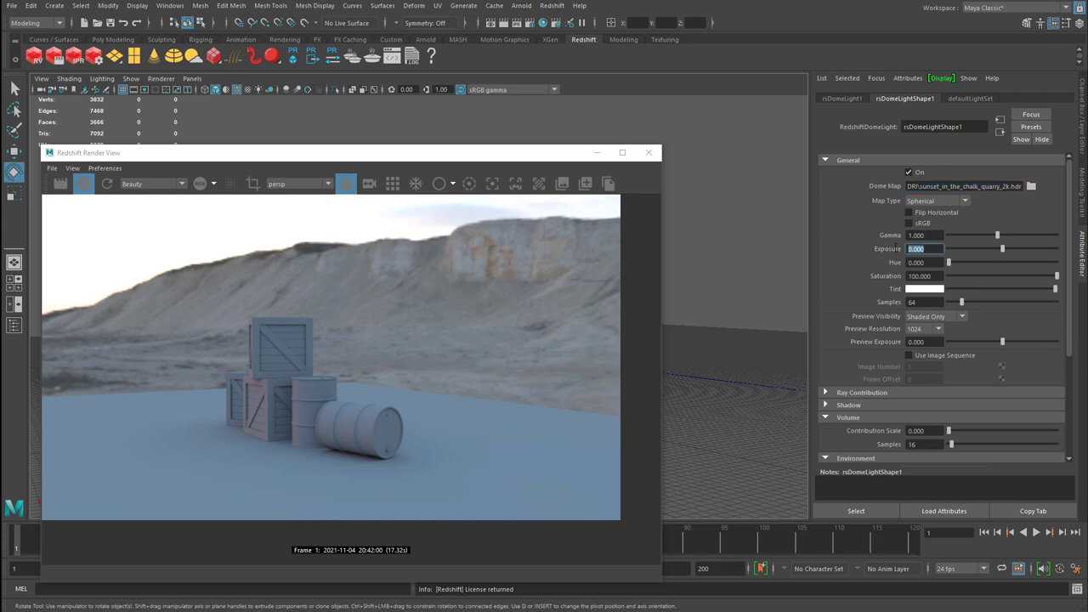
Step: Go to the Indoor HDR Environments collection on the Textures.com HDR spheres page
key("alt+Tab")
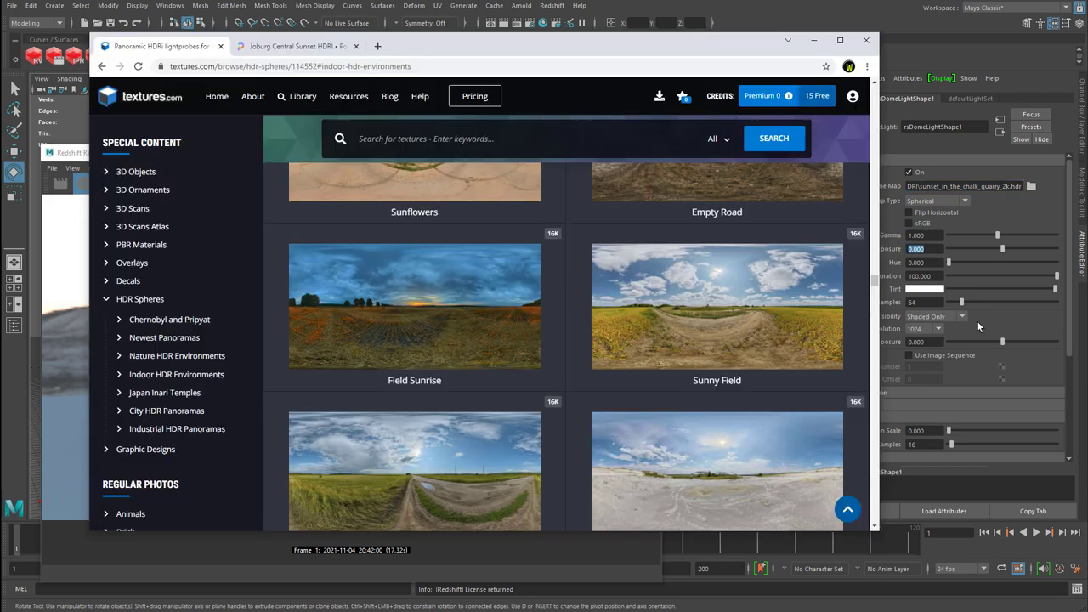
scroll(673, 299, "down", 5)
scroll(673, 299, "down", 10)
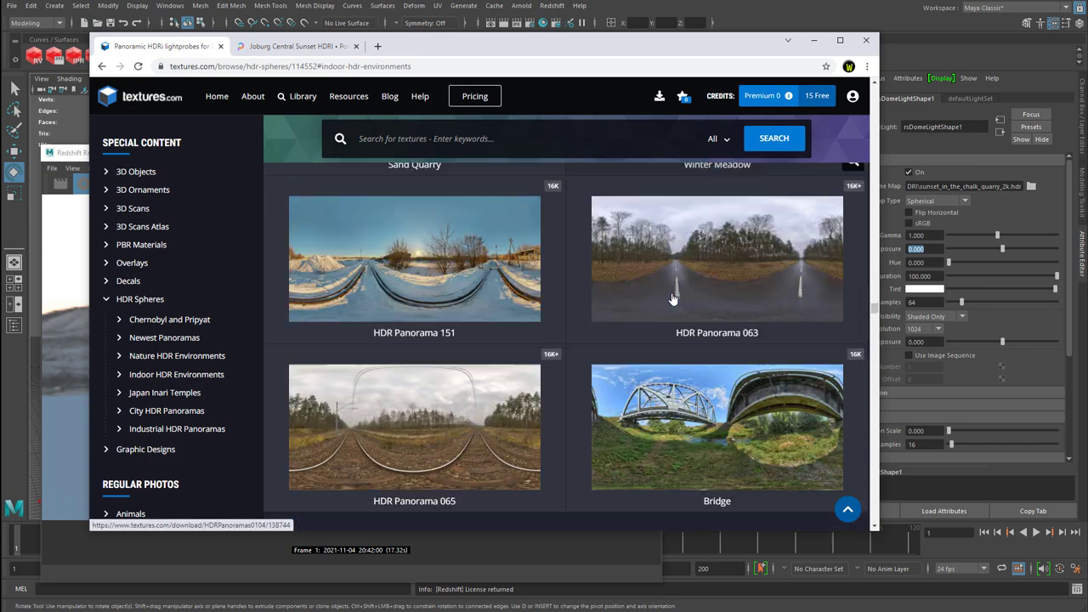
scroll(676, 299, "down", 8)
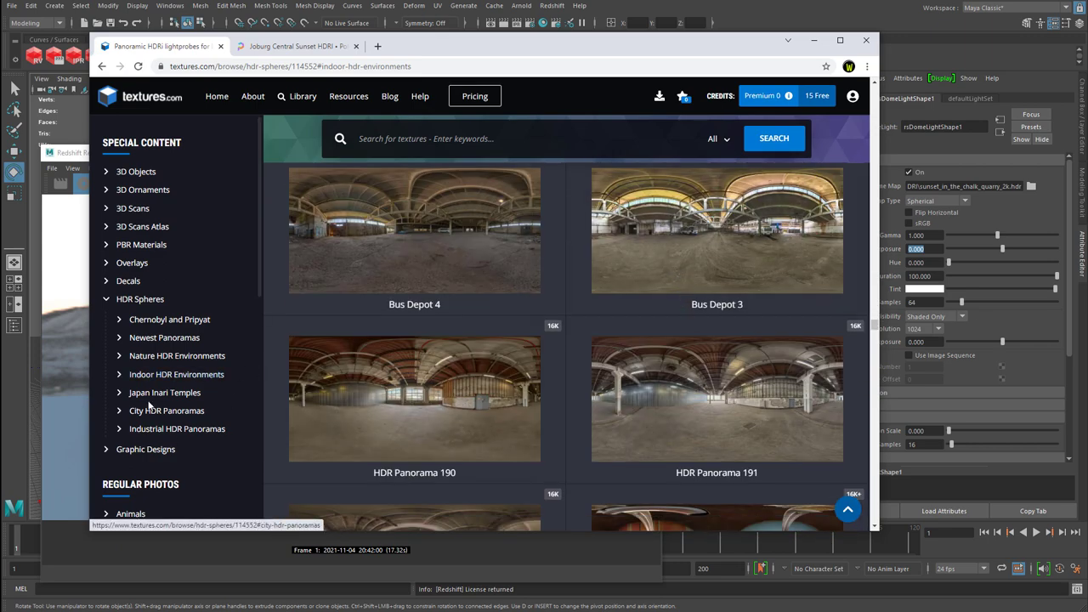
left_click(170, 375)
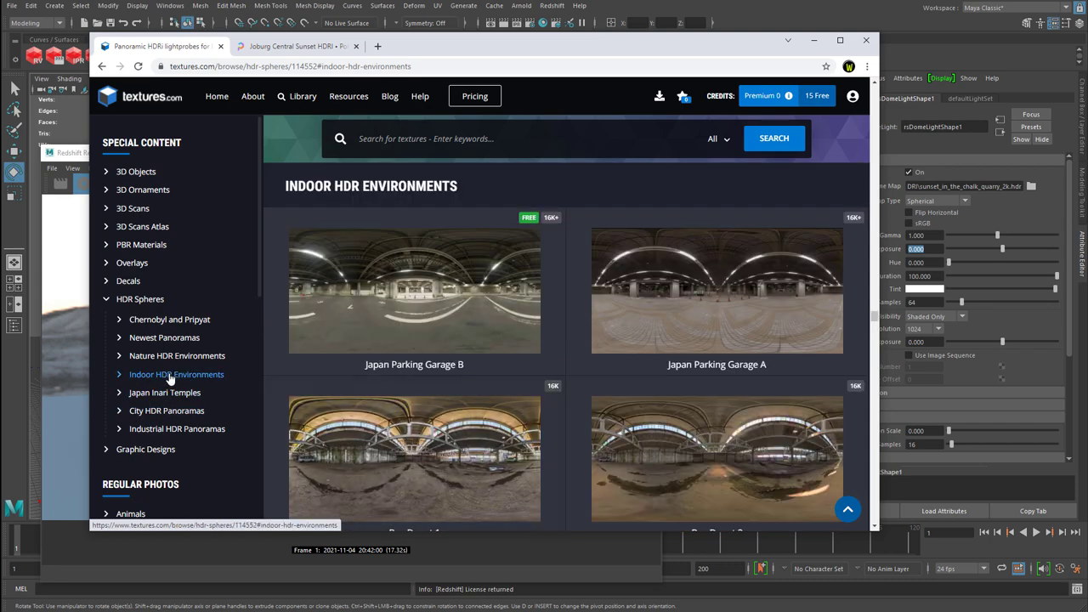
Step: Review HDR Panorama 005's JPG, EXR and Colorchecker downloads, then minimize the browser
scroll(601, 366, "down", 5)
scroll(601, 365, "down", 3)
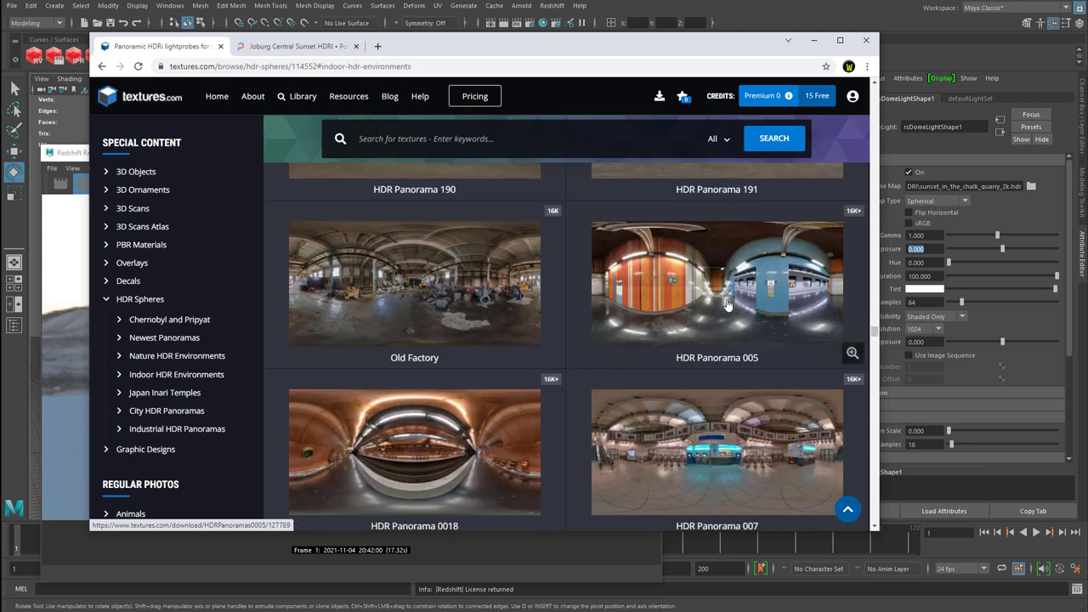
left_click(685, 278)
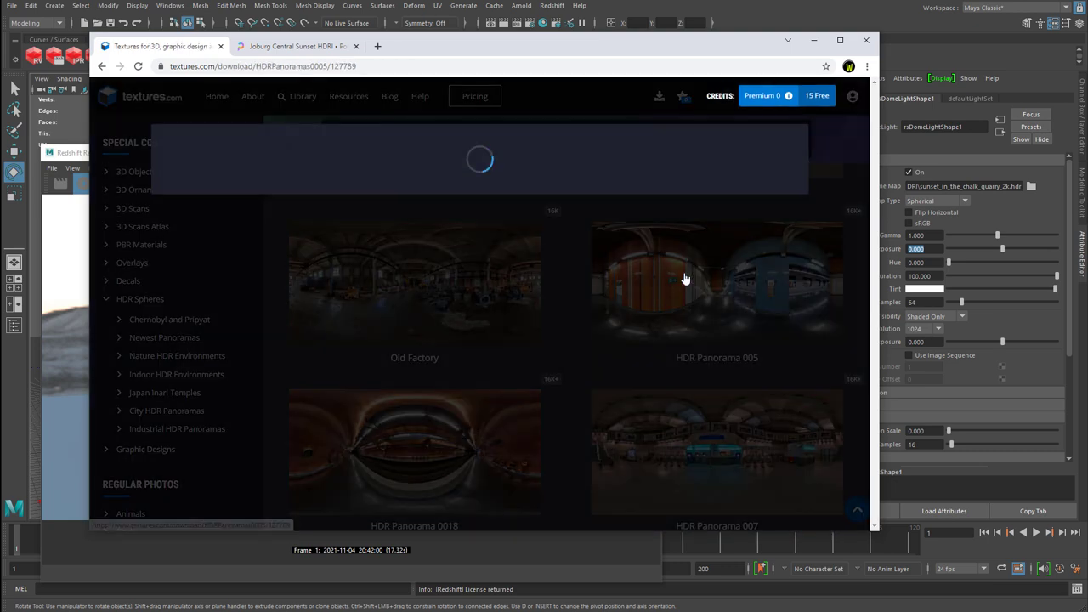
scroll(684, 277, "down", 3)
scroll(684, 272, "down", 1)
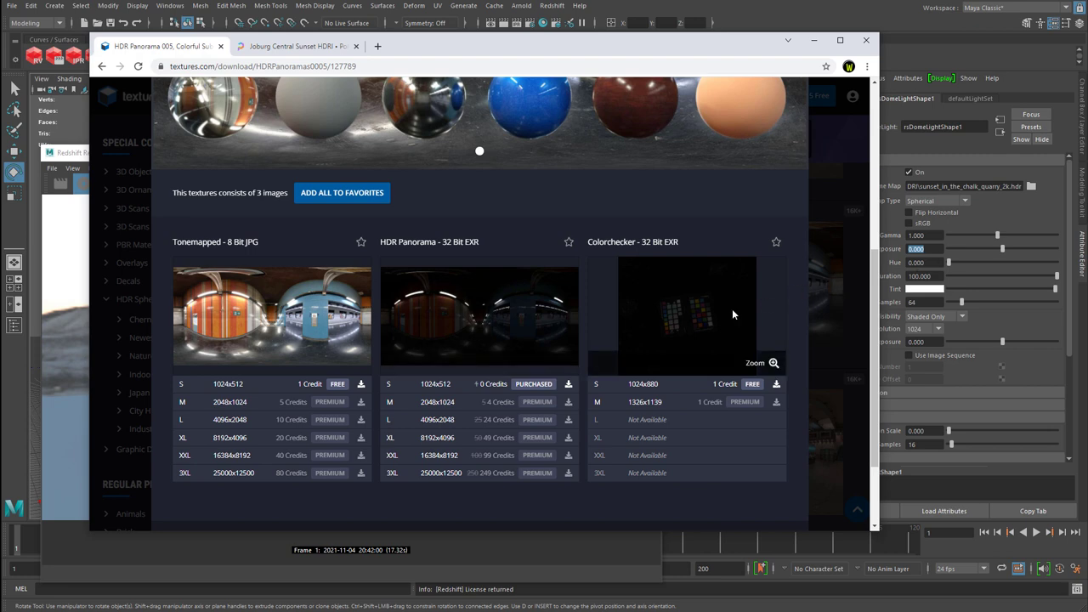
left_click(814, 40)
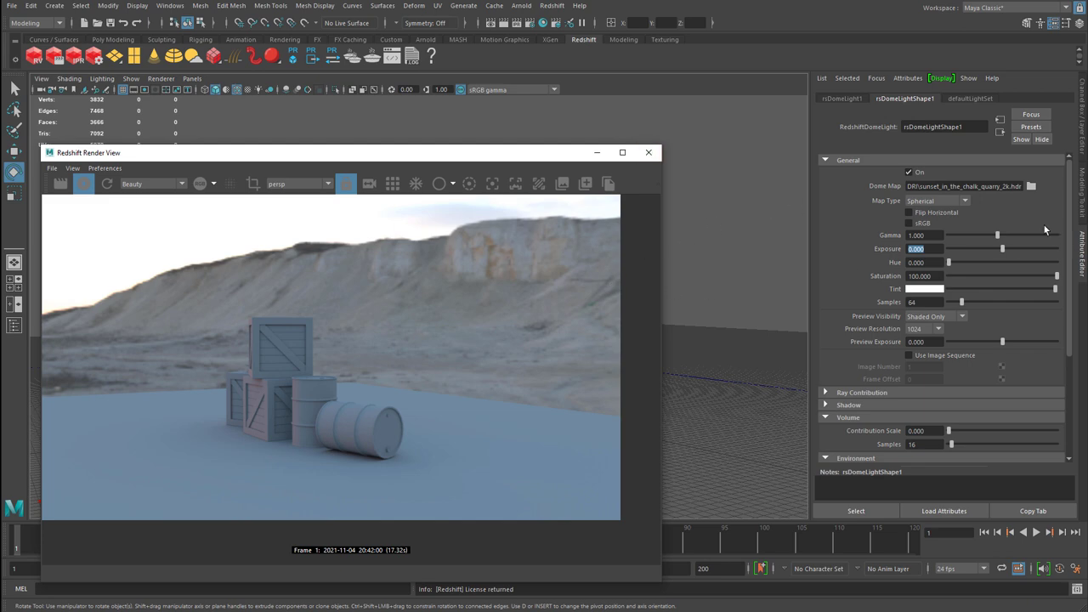
Step: Load TexturesCom_HDRPanorama005_subway_1K_hdri_sphere.exr from the HDRI folder as the Dome Map
left_click(1032, 187)
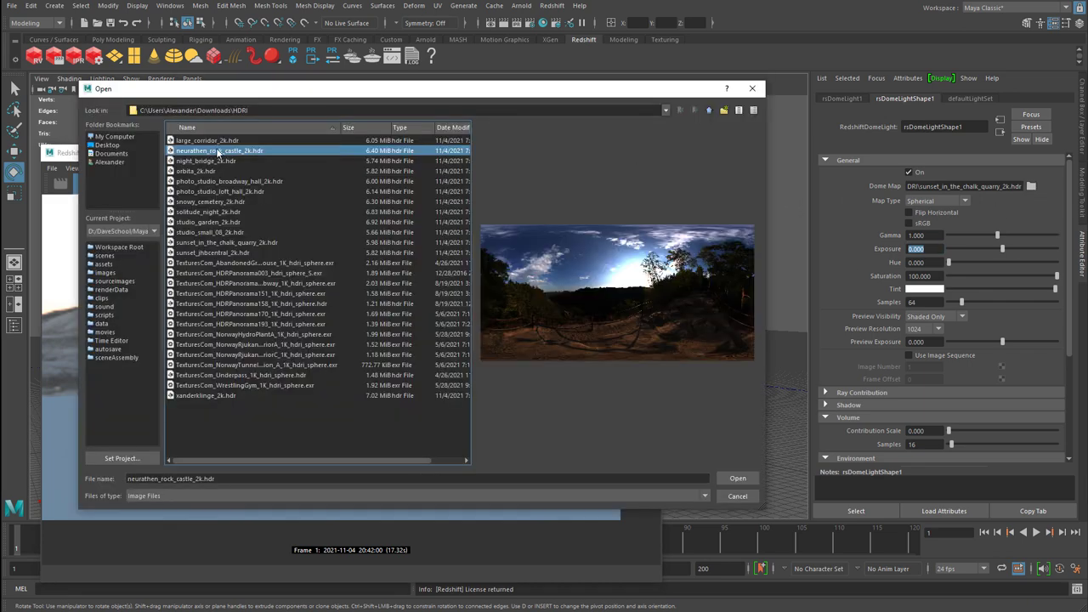
key("Down")
key("Down")
key("Down")
key("Down")
key("Down")
key("Down")
key("Down")
key("Down")
key("Down")
key("Down")
key("Down")
key("Down")
key("Down")
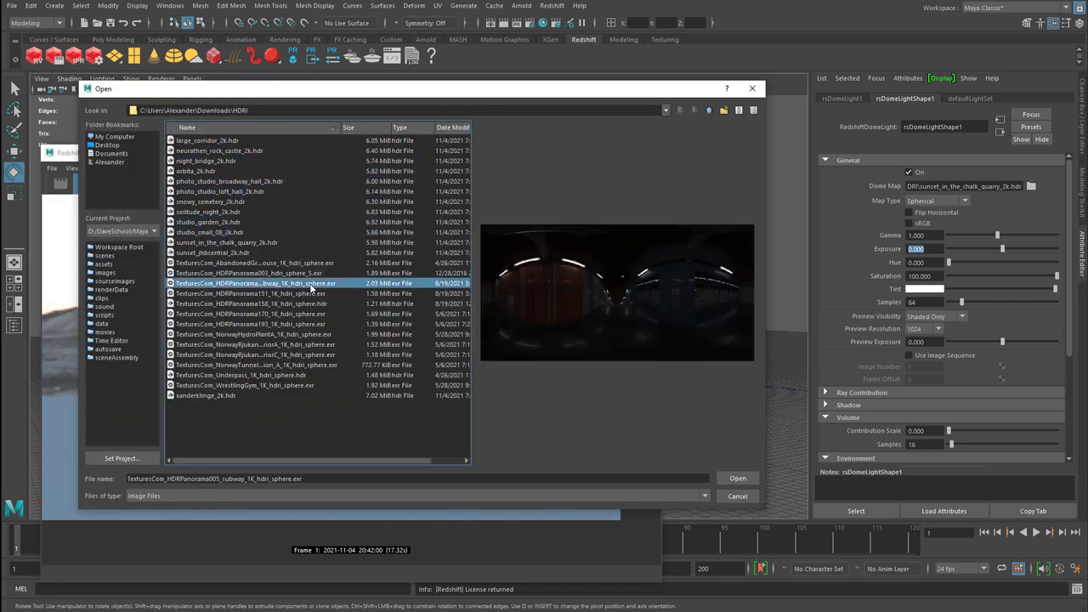
double_click(283, 285)
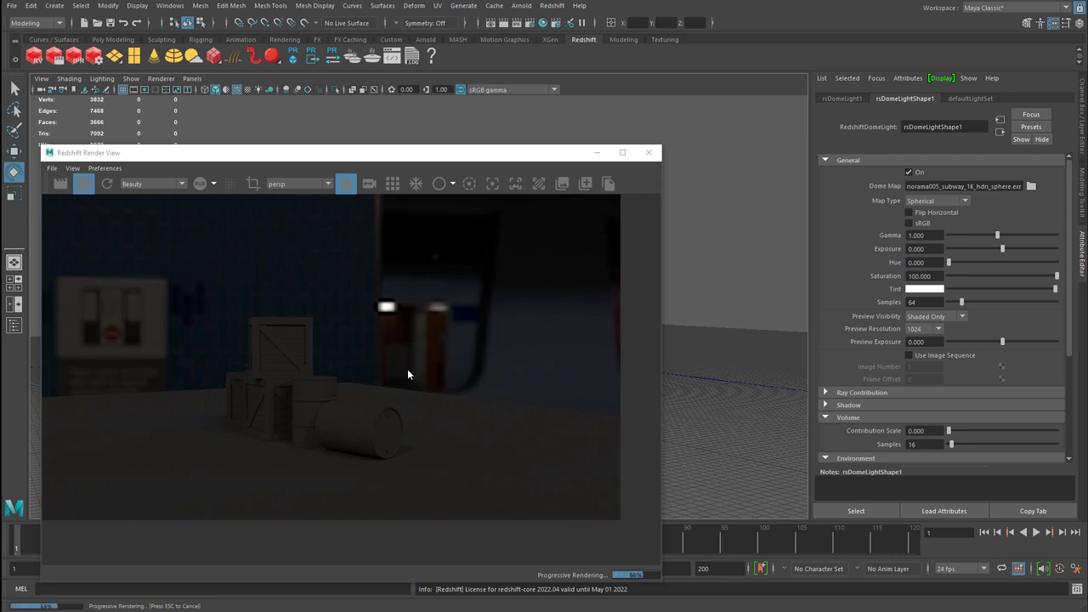
Step: Try rsDomeLightShape1 Exposure values 1, 3, 5 and 4, settling on 5
left_click(916, 248)
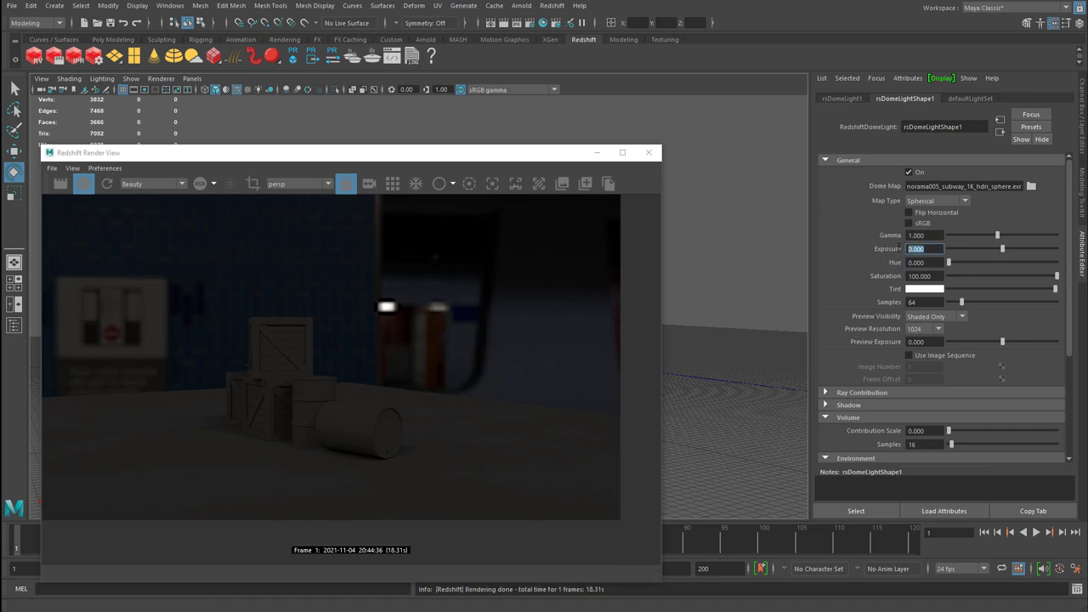
type("1")
key("Return")
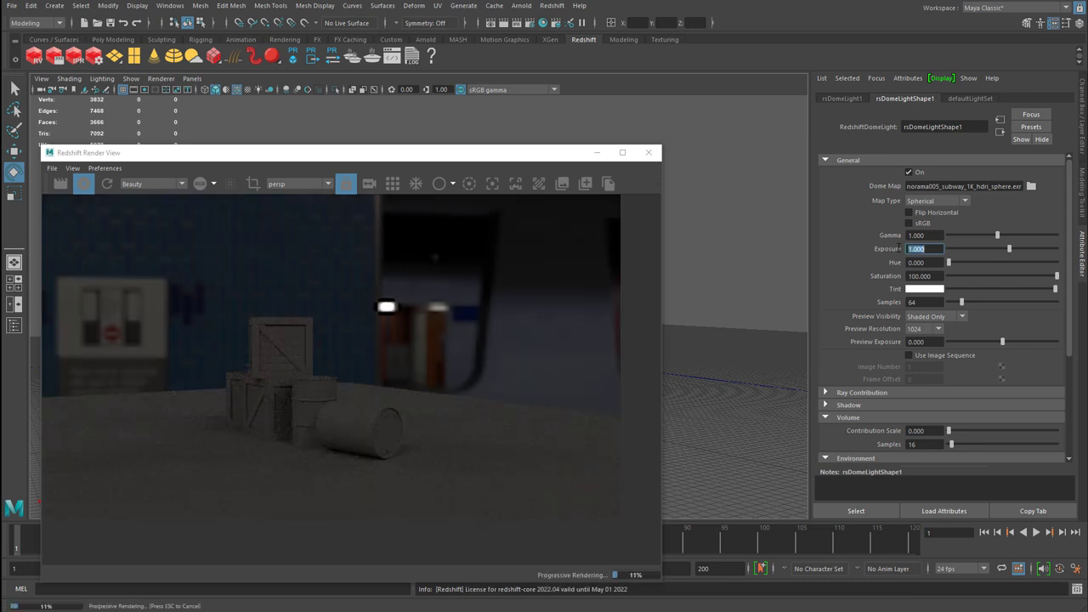
type("3")
key("Return")
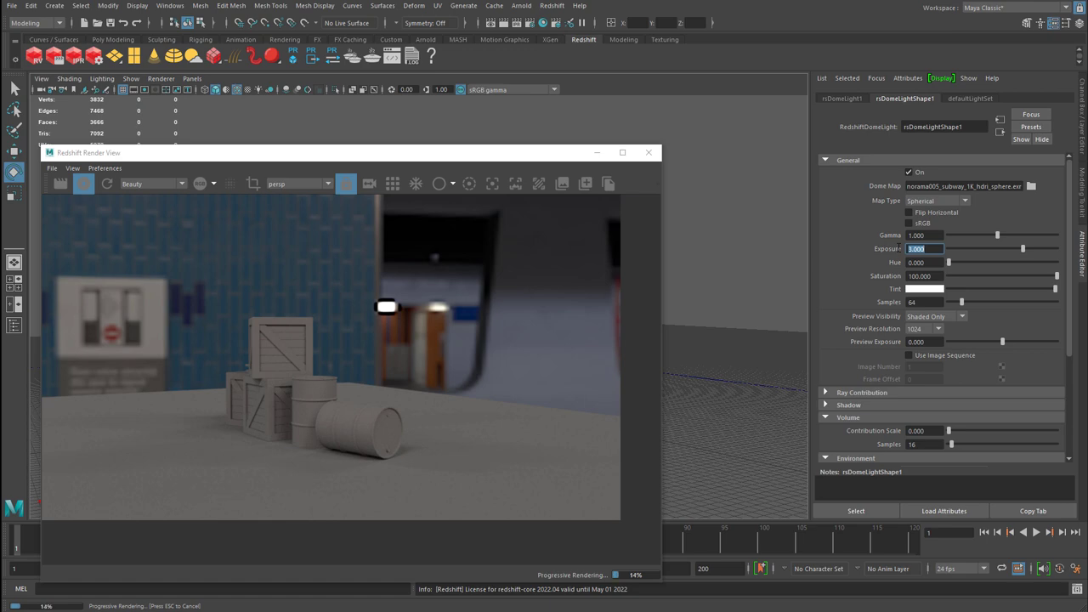
type("5")
key("Return")
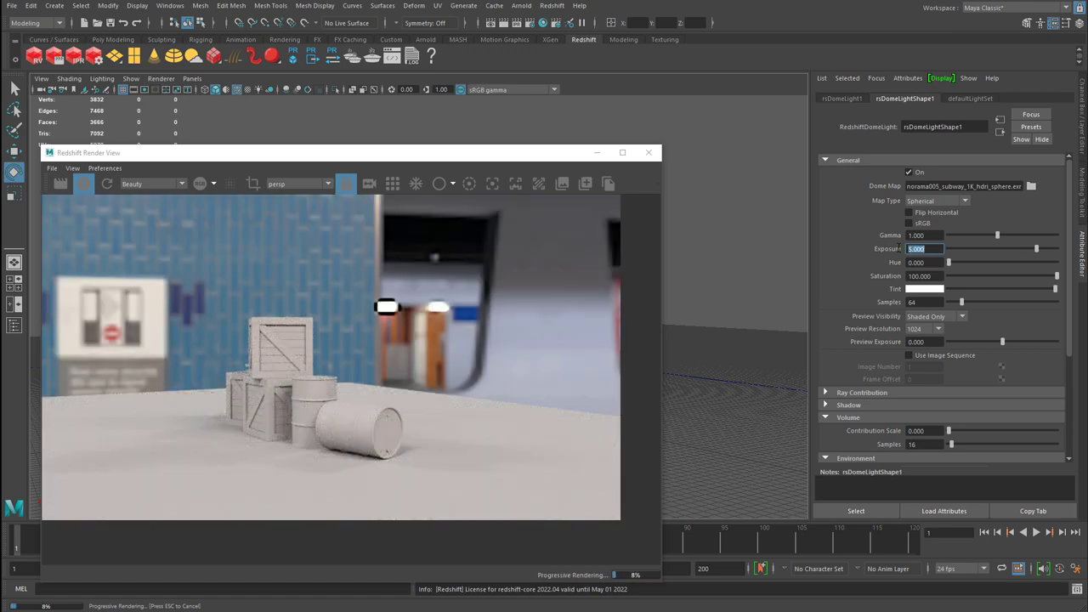
key("Return")
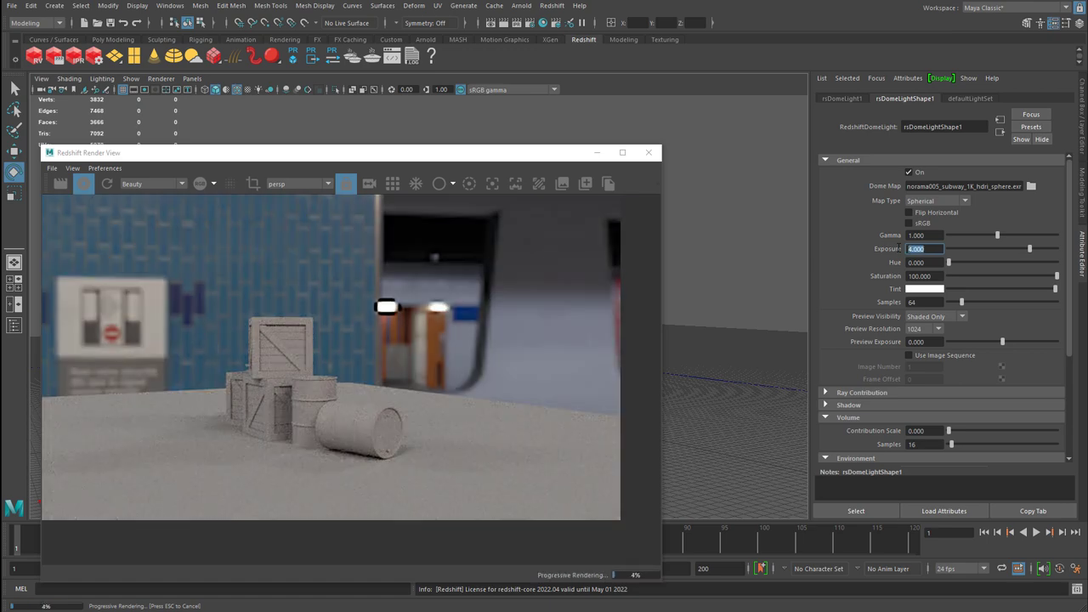
key("Return")
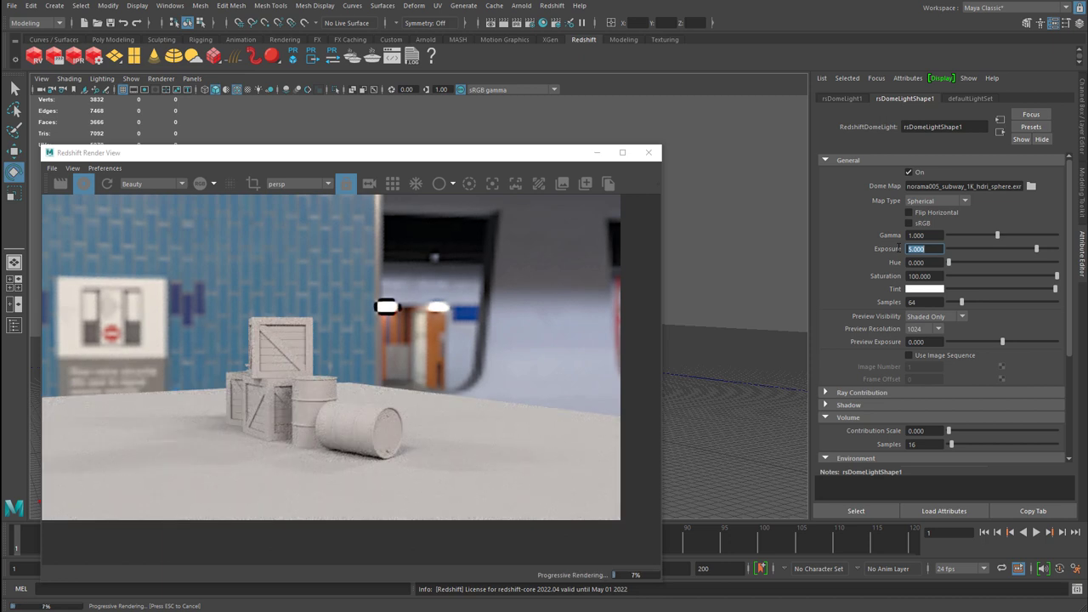